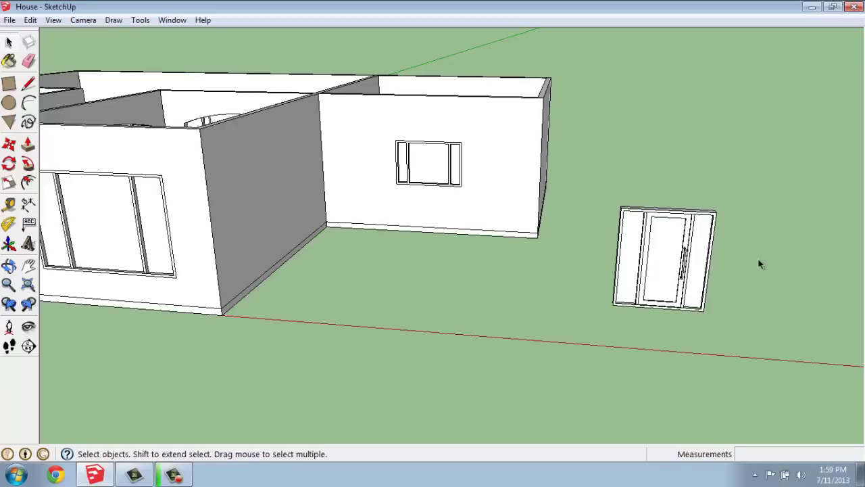
Examine the finished front door model beside the house from several angles, including its frame, side panels and handle.
{"action": "scroll", "coordinate": [758, 253], "scroll_direction": "up", "scroll_amount": 5}
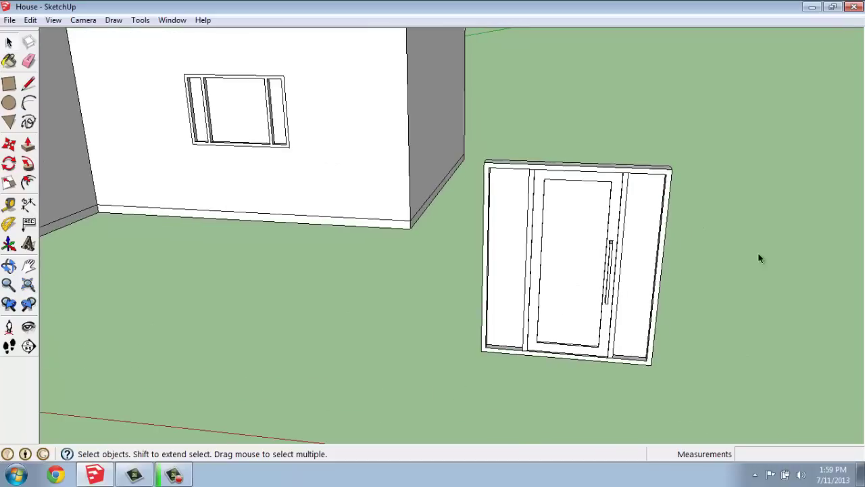
{"action": "middle_click_drag", "start_coordinate": [756, 308], "coordinate": [734, 309]}
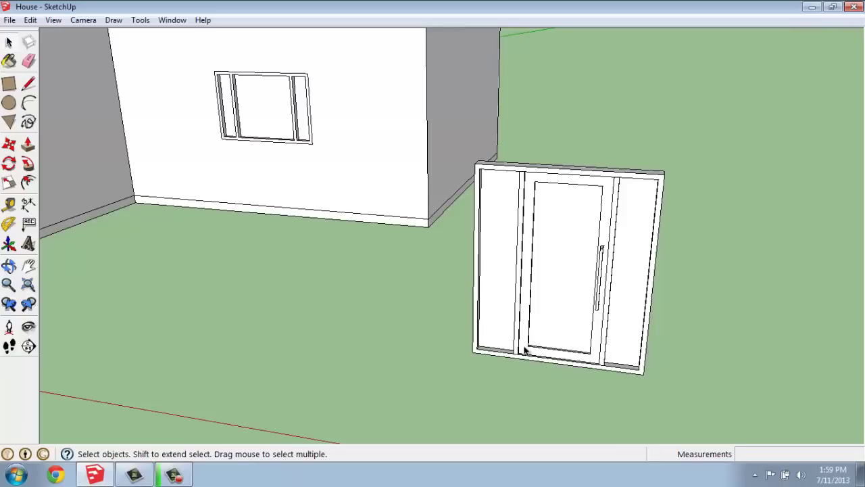
{"action": "middle_click_drag", "start_coordinate": [466, 353], "coordinate": [639, 257]}
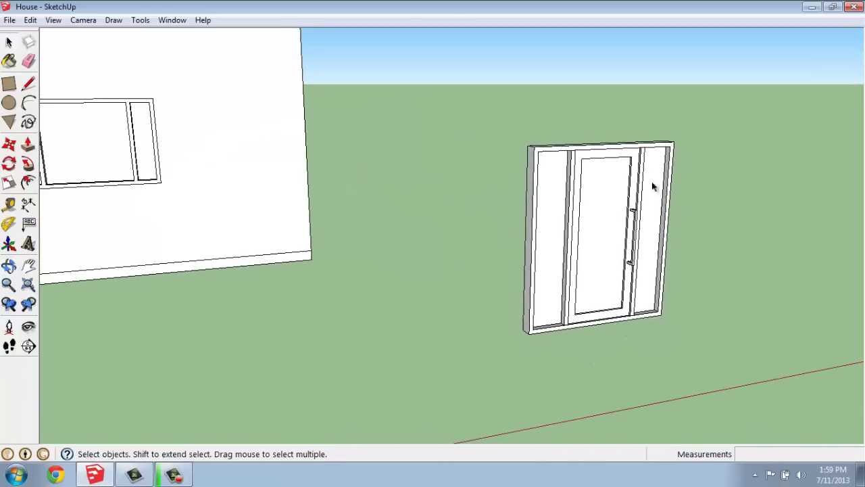
{"action": "scroll", "coordinate": [666, 160], "scroll_direction": "up", "scroll_amount": 1}
{"action": "scroll", "coordinate": [662, 168], "scroll_direction": "up", "scroll_amount": 2}
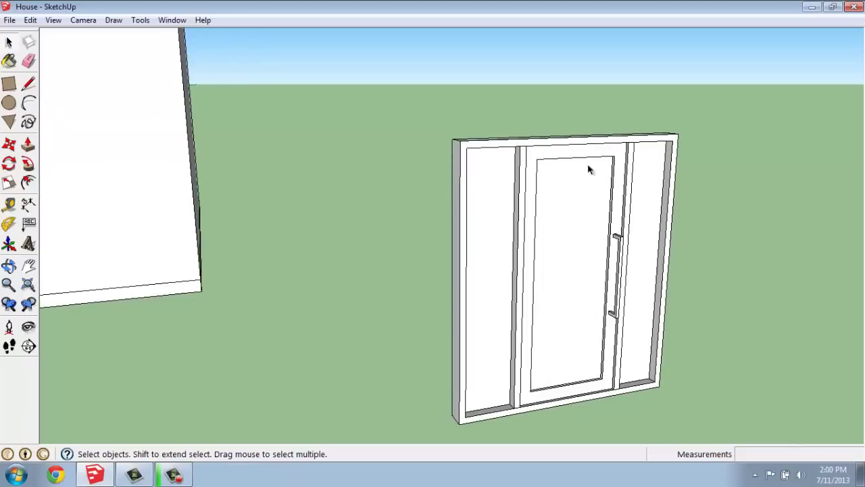
{"action": "middle_click_drag", "start_coordinate": [733, 265], "coordinate": [437, 251]}
{"action": "scroll", "coordinate": [429, 214], "scroll_direction": "down", "scroll_amount": 3}
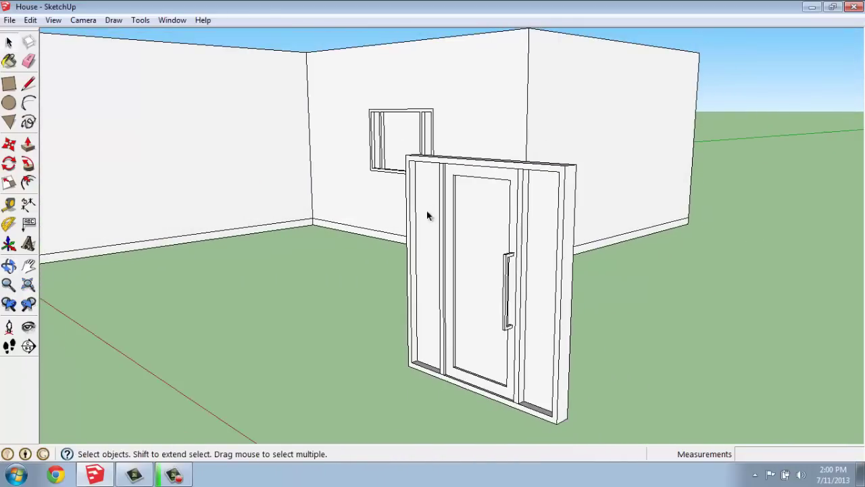
{"action": "middle_click_drag", "start_coordinate": [375, 262], "coordinate": [620, 289]}
{"action": "middle_click_drag", "start_coordinate": [420, 289], "coordinate": [440, 343]}
{"action": "scroll", "coordinate": [441, 345], "scroll_direction": "up", "scroll_amount": 1}
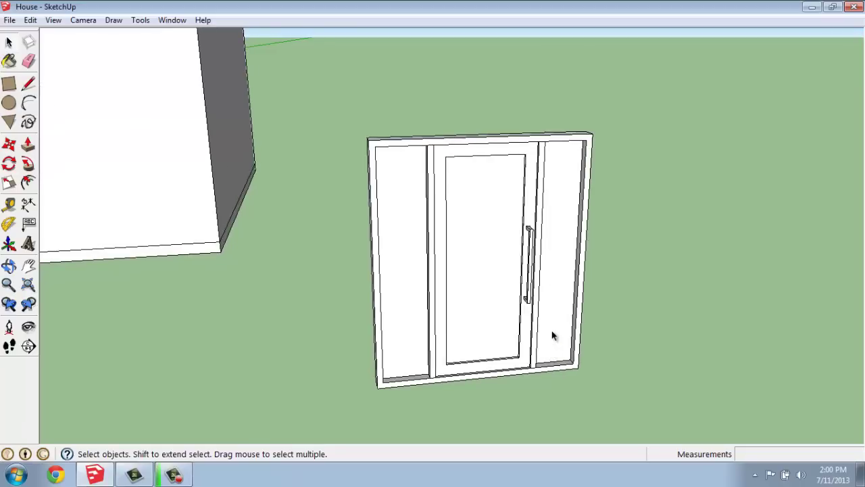
{"action": "middle_click_drag", "start_coordinate": [467, 344], "coordinate": [470, 353]}
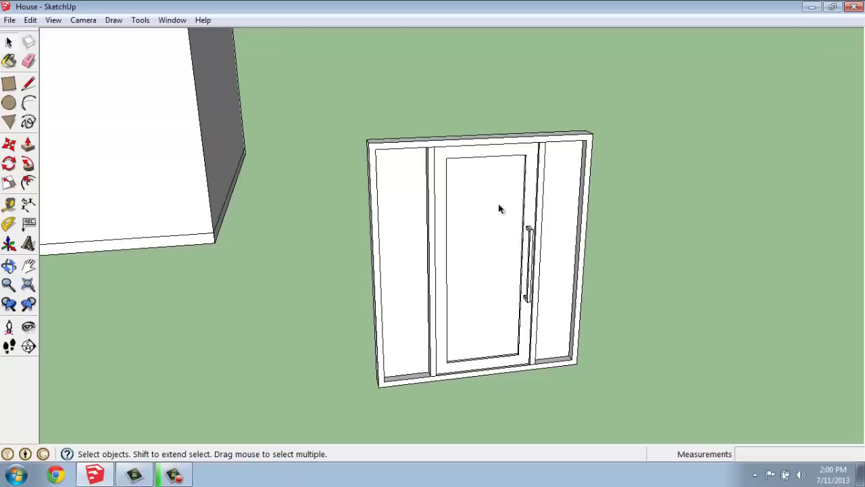
{"action": "middle_click_drag", "start_coordinate": [500, 209], "coordinate": [601, 210]}
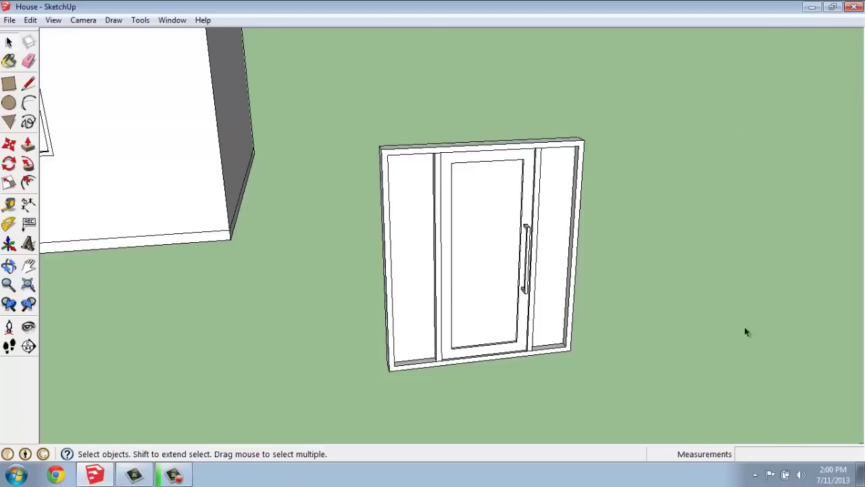
Draw a 6' by 6" rectangle on the ground beside the finished door.
{"action": "scroll", "coordinate": [721, 238], "scroll_direction": "down", "scroll_amount": 1}
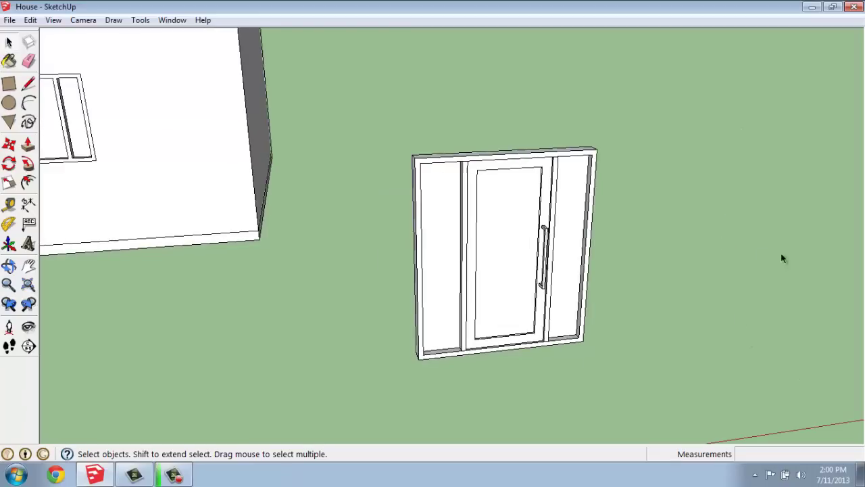
{"action": "scroll", "coordinate": [847, 302], "scroll_direction": "up", "scroll_amount": 3}
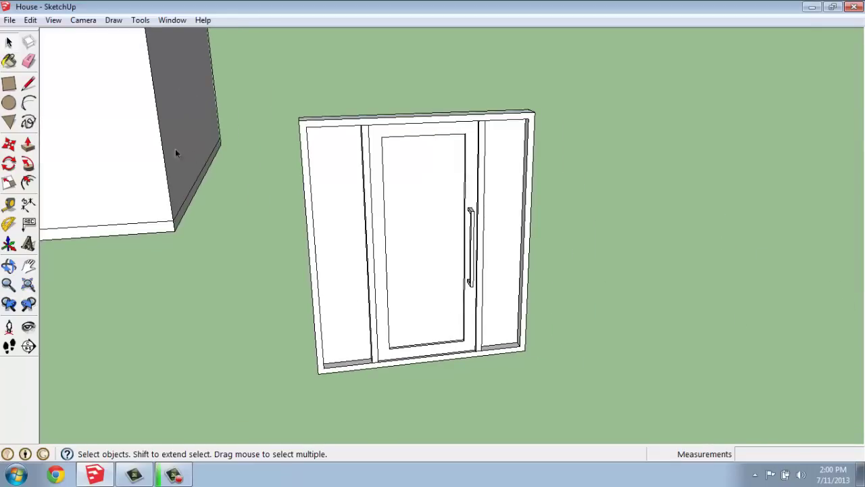
{"action": "left_click", "coordinate": [8, 84]}
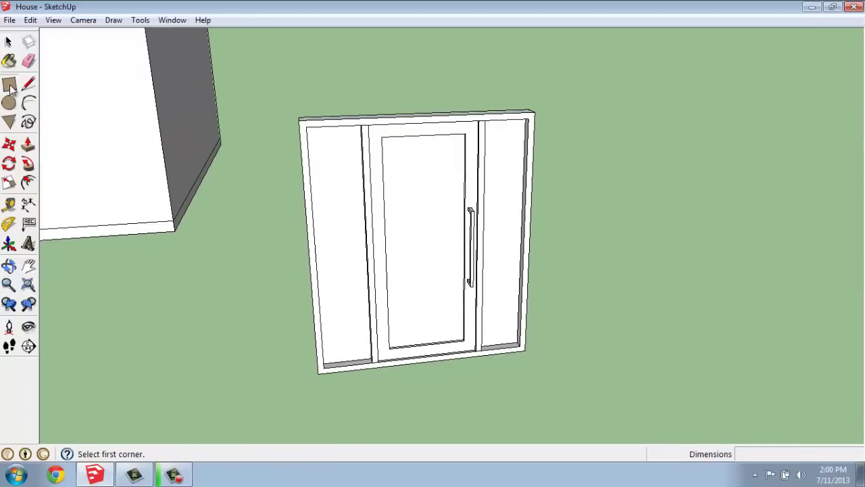
{"action": "left_click", "coordinate": [647, 330]}
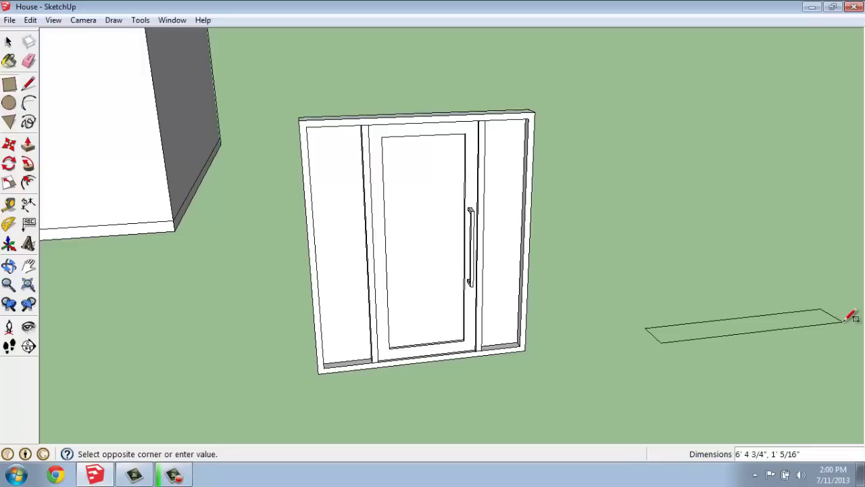
{"action": "type", "text": "6',6"}
{"action": "key", "text": "Return"}
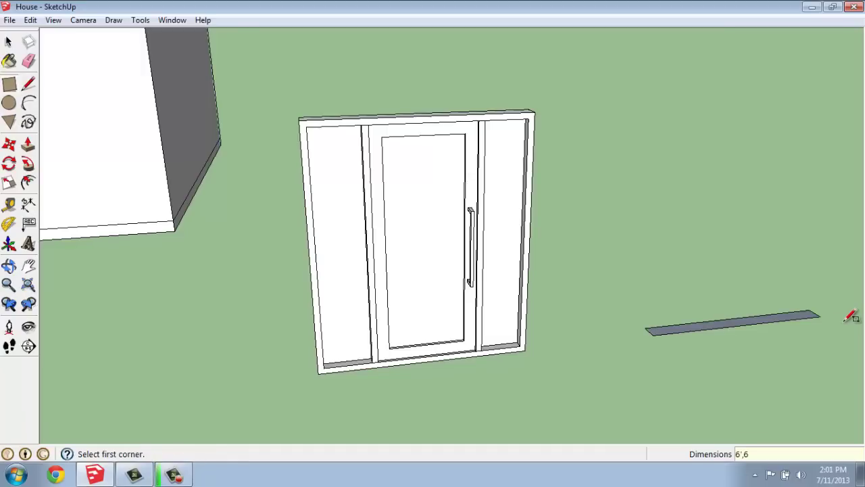
Push/Pull the 6' by 6" rectangle up to a height of 7'.
{"action": "scroll", "coordinate": [848, 307], "scroll_direction": "up", "scroll_amount": 3}
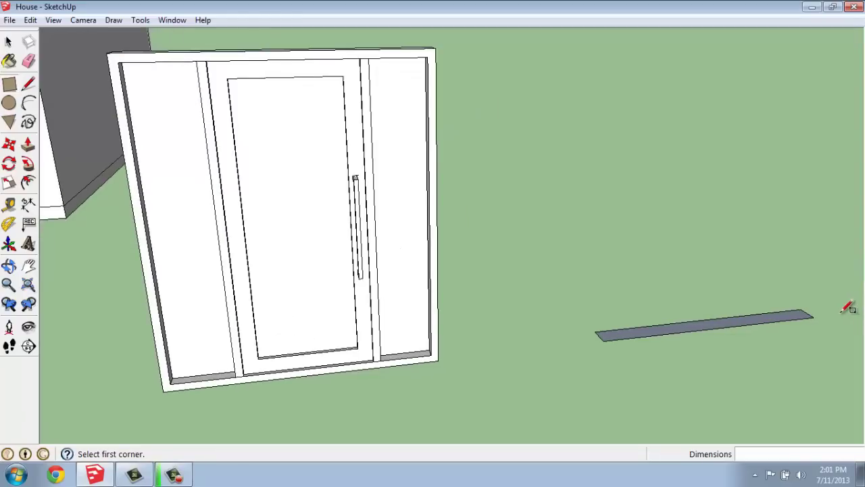
{"action": "scroll", "coordinate": [848, 308], "scroll_direction": "up", "scroll_amount": 1}
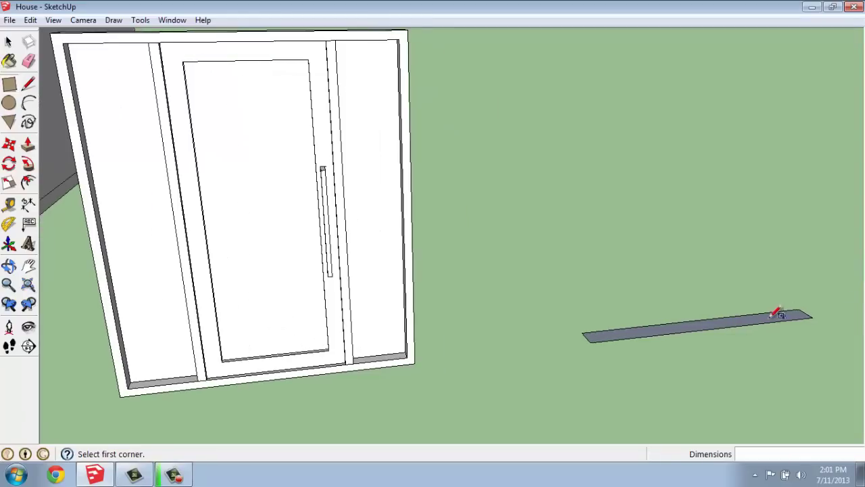
{"action": "left_click", "coordinate": [29, 146]}
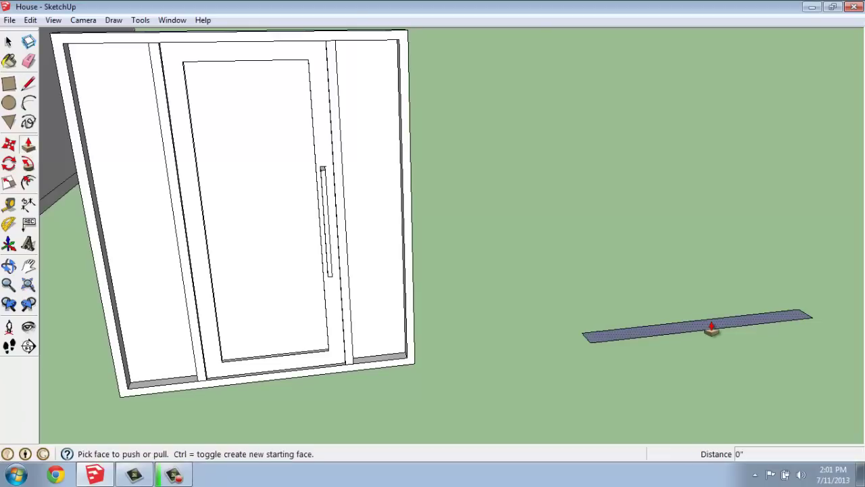
{"action": "left_click_drag", "start_coordinate": [712, 328], "coordinate": [744, 66]}
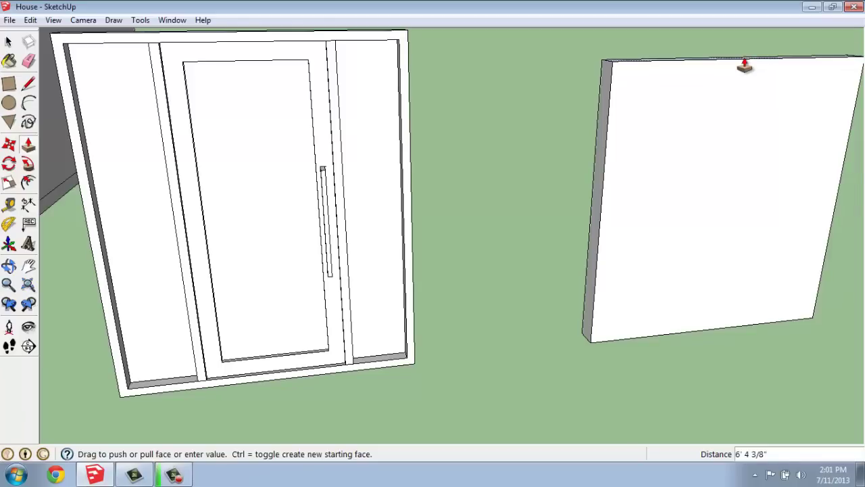
{"action": "left_click_drag", "start_coordinate": [745, 66], "coordinate": [747, 60]}
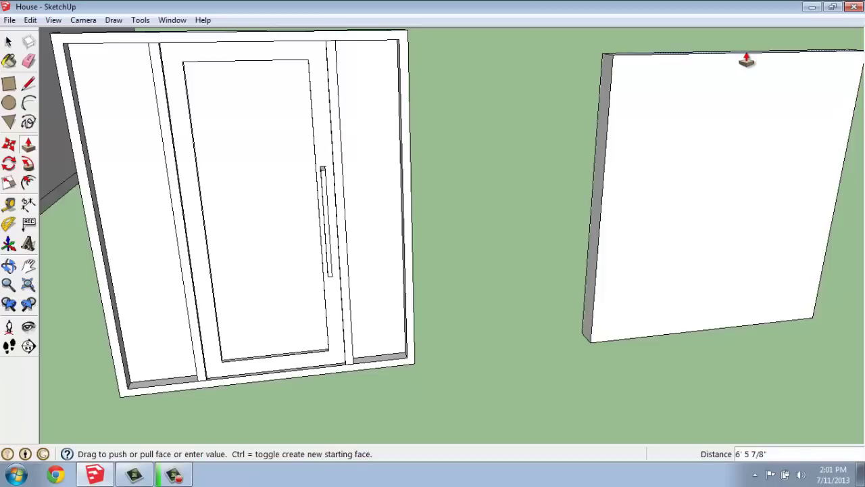
{"action": "type", "text": "7"}
{"action": "key", "text": "Return"}
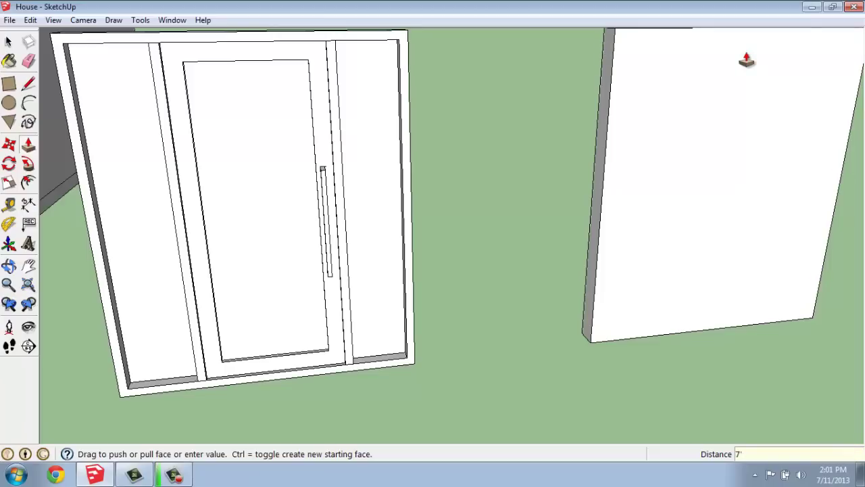
{"action": "scroll", "coordinate": [695, 97], "scroll_direction": "down", "scroll_amount": 5}
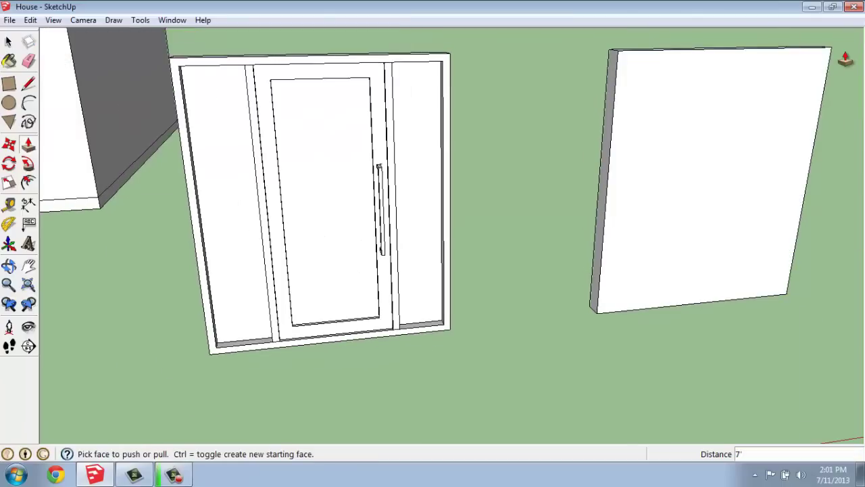
{"action": "scroll", "coordinate": [845, 59], "scroll_direction": "up", "scroll_amount": 2}
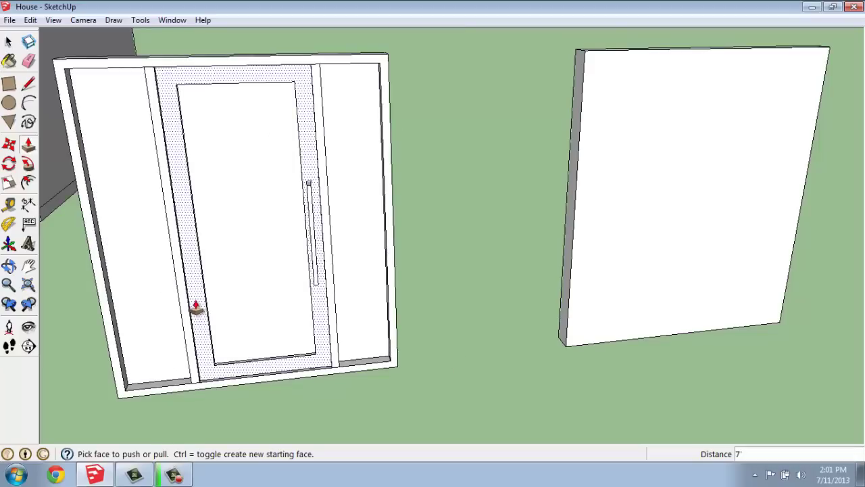
Offset the front face of the new block inward by 2" to outline the door frame.
{"action": "key", "text": "space"}
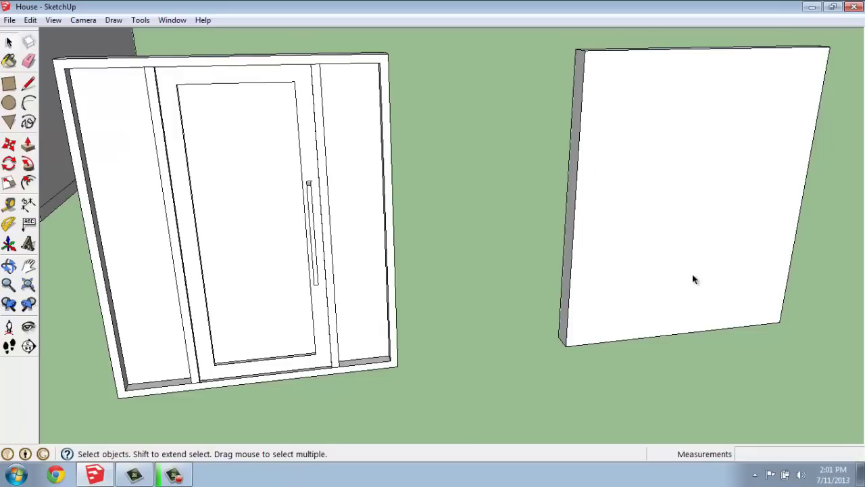
{"action": "left_click", "coordinate": [28, 182]}
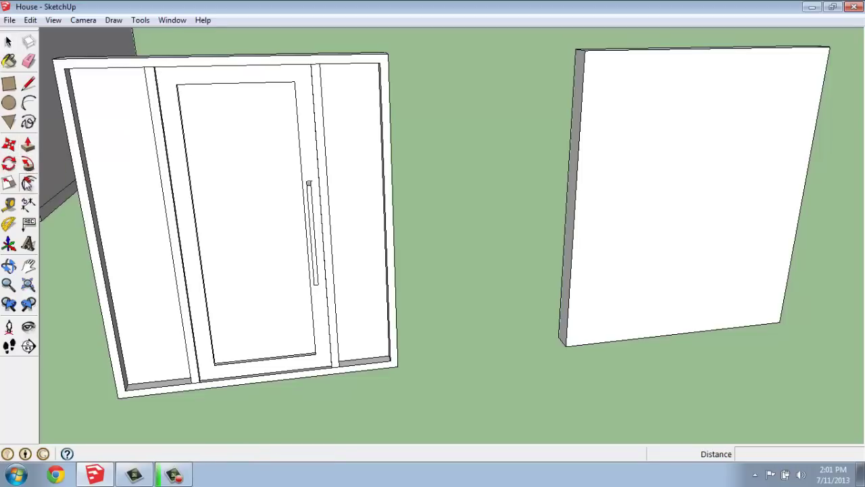
{"action": "left_click", "coordinate": [659, 60]}
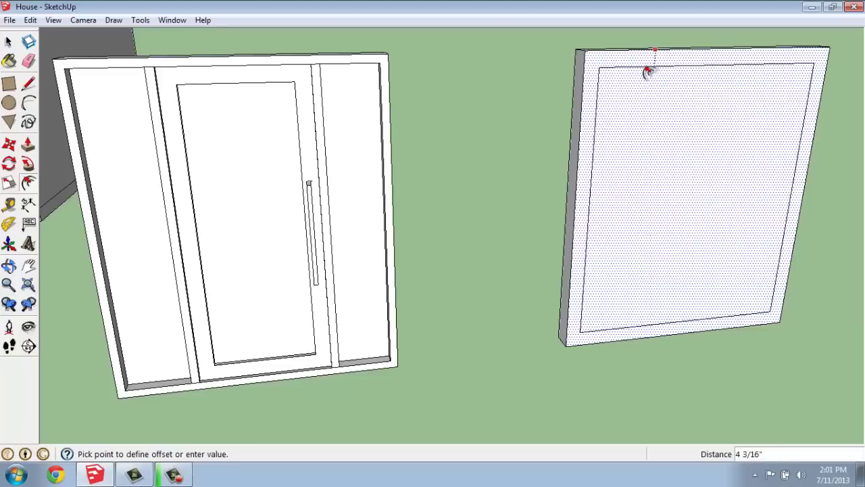
{"action": "type", "text": "2"}
{"action": "key", "text": "Return"}
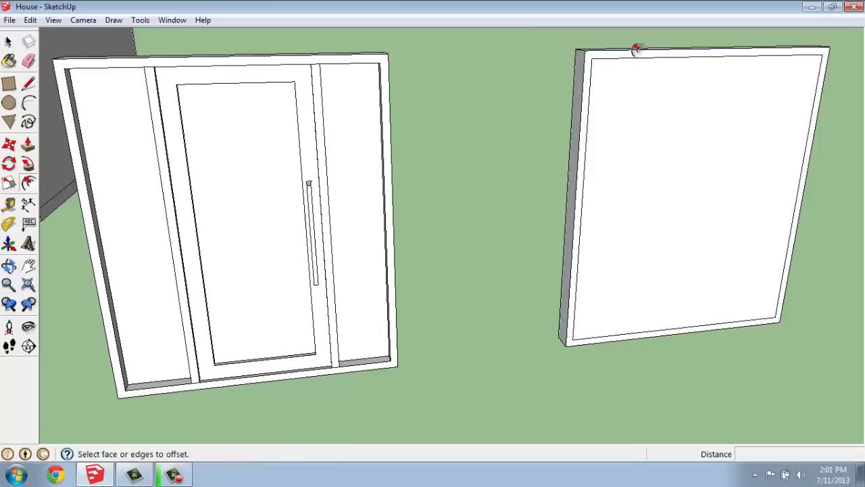
Place a vertical guide through the centre of the new door's front face, measured from the inner frame edge to the top edge's midpoint.
{"action": "middle_click_drag", "start_coordinate": [844, 155], "coordinate": [814, 138]}
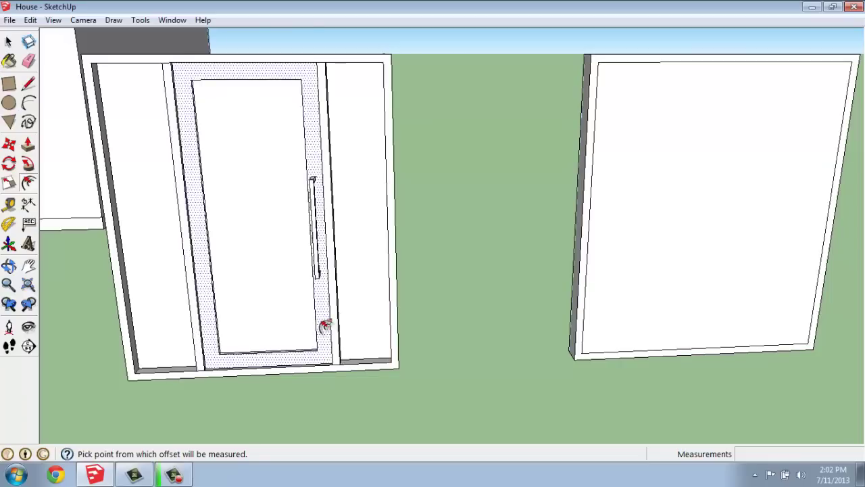
{"action": "left_click", "coordinate": [8, 204]}
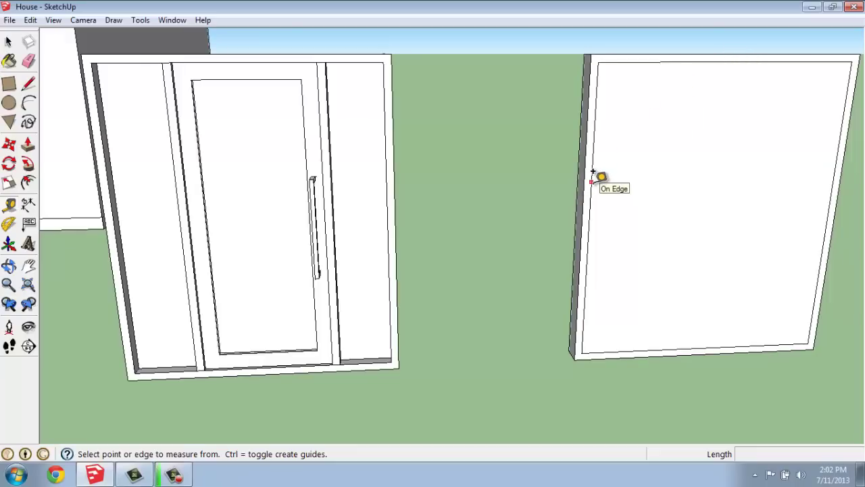
{"action": "left_click", "coordinate": [592, 178]}
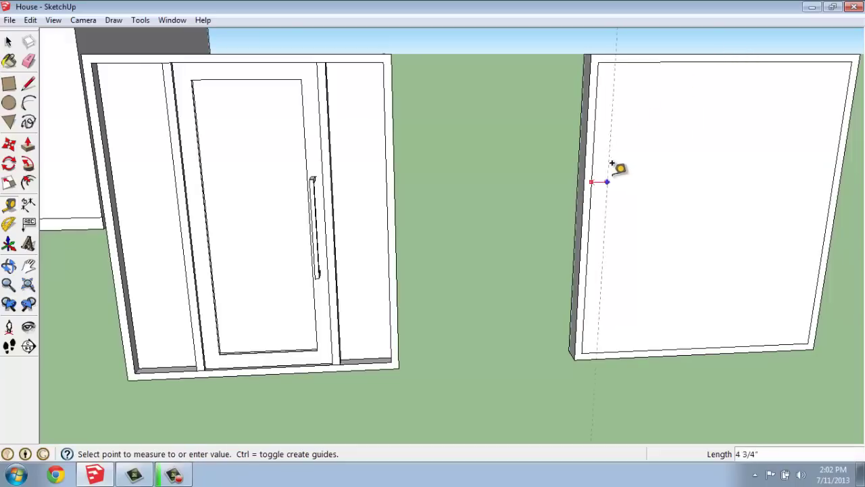
{"action": "left_click", "coordinate": [728, 59]}
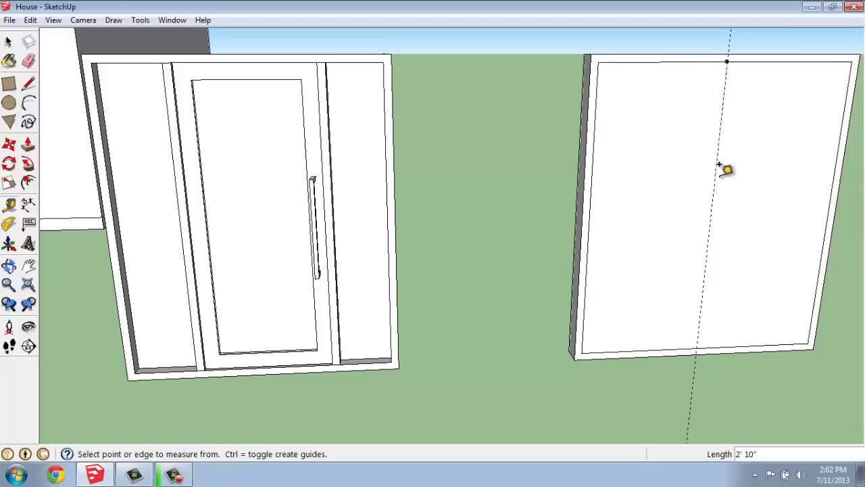
Add vertical guides 18" to each side of the centre guide on the new door's front face.
{"action": "left_click", "coordinate": [721, 106]}
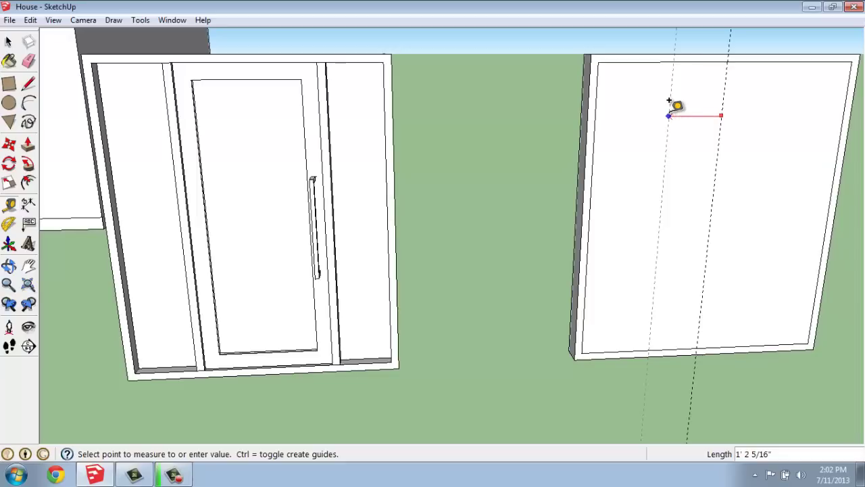
{"action": "key", "text": "Return"}
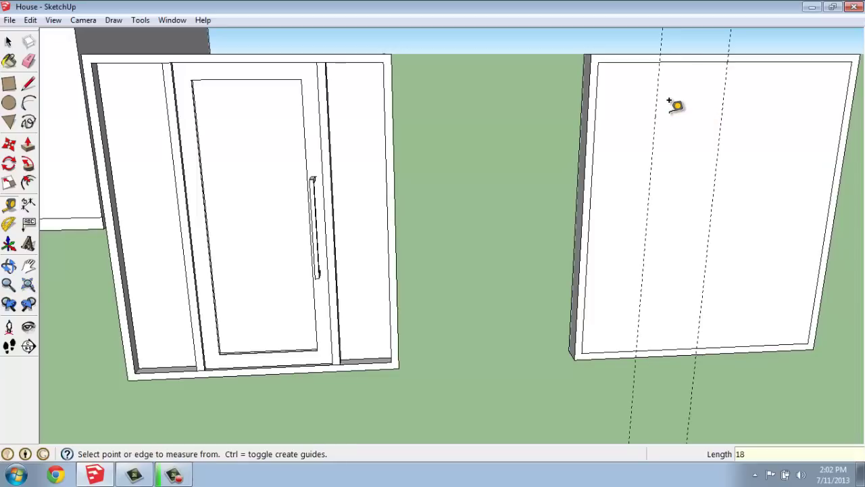
{"action": "left_click", "coordinate": [724, 89]}
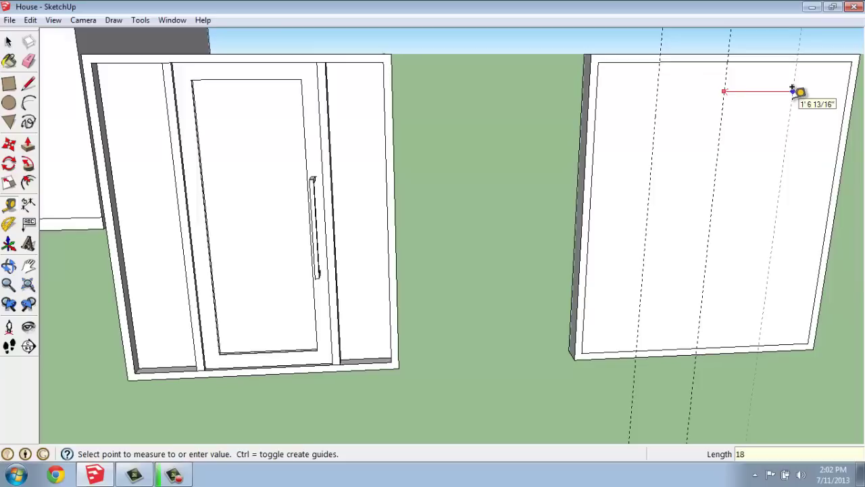
{"action": "key", "text": "Return"}
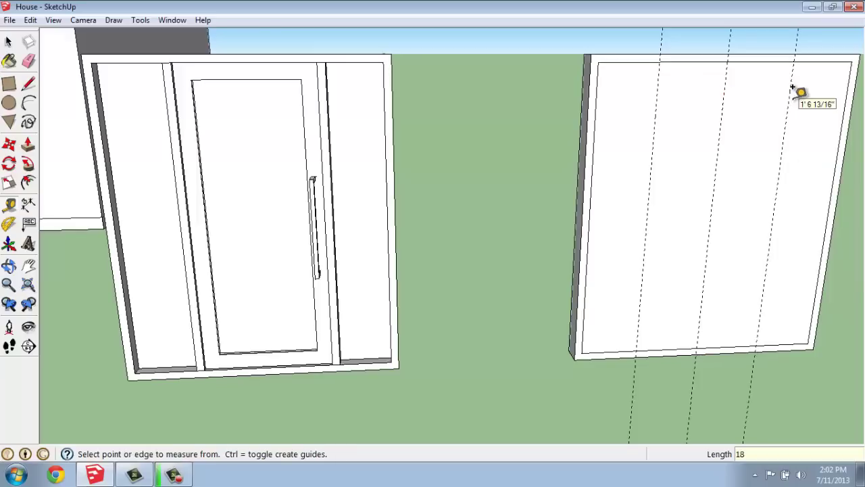
Add a vertical guide 2" outside the left door-edge guide to mark the post width.
{"action": "left_click", "coordinate": [651, 157]}
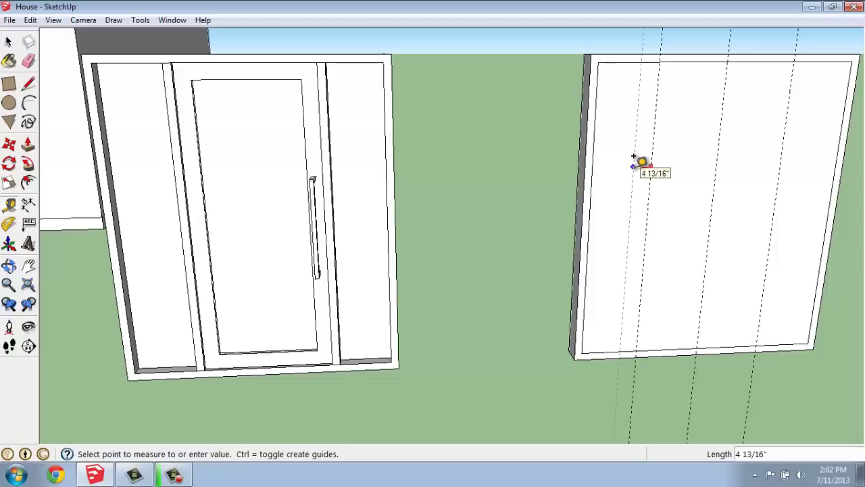
{"action": "left_click", "coordinate": [634, 159]}
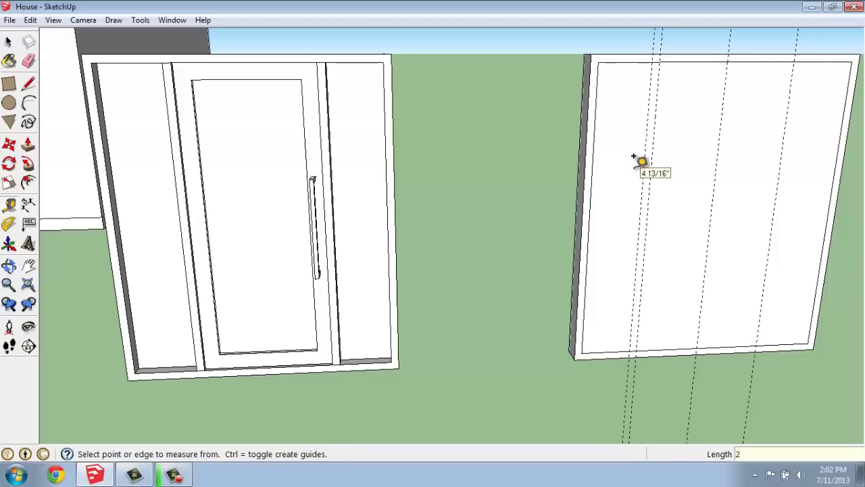
Add a vertical guide 2" outside the right door-edge guide to mark the second post's width.
{"action": "left_click", "coordinate": [781, 157]}
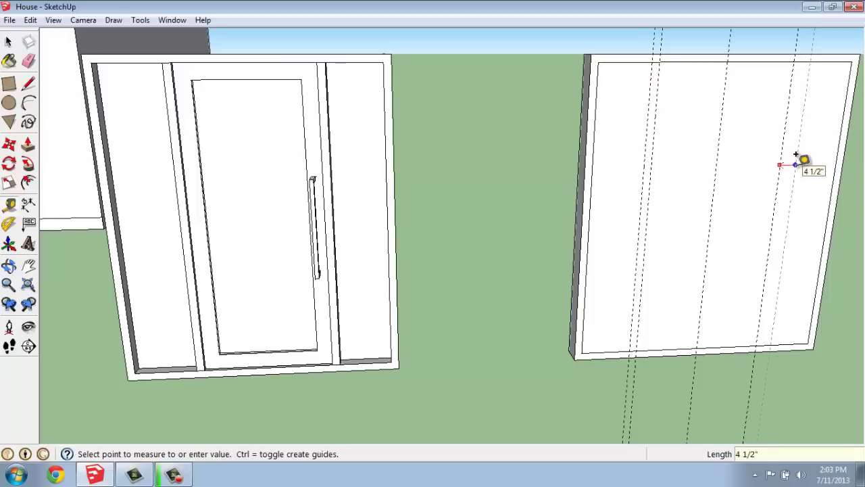
{"action": "type", "text": "2"}
{"action": "key", "text": "Return"}
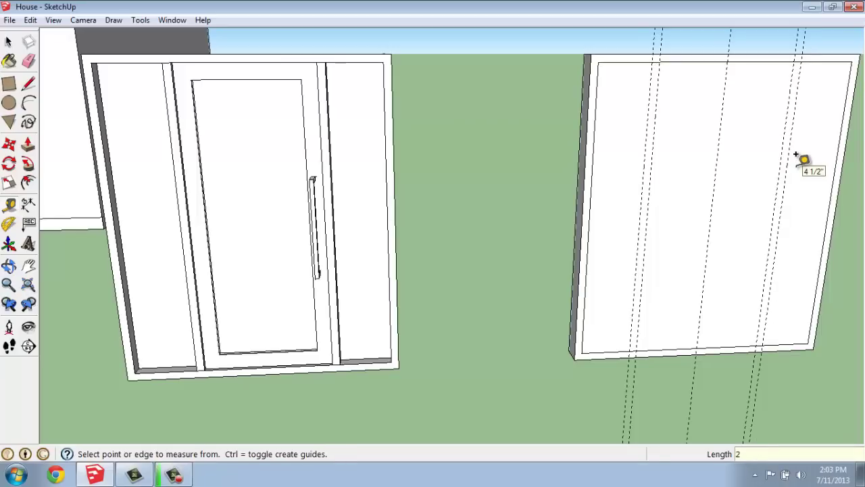
Draw 2" by 6' 8" rectangles between both pairs of post guides, spanning the inner frame's full height.
{"action": "left_click", "coordinate": [9, 84]}
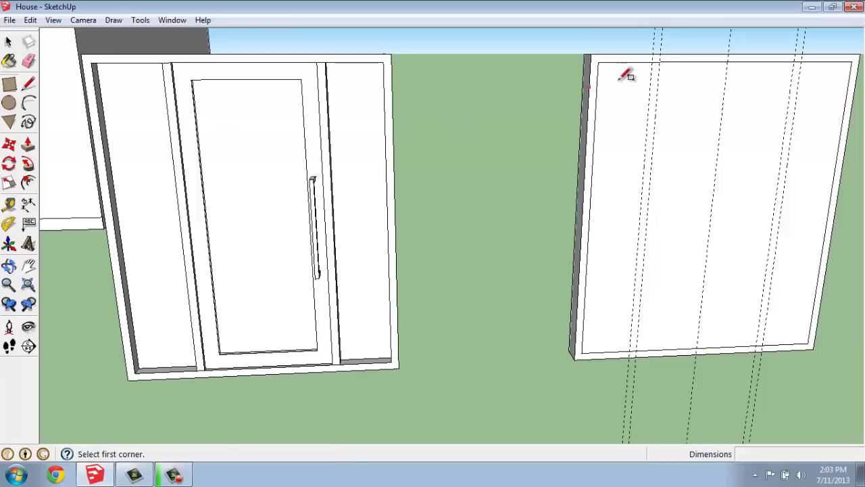
{"action": "left_click", "coordinate": [653, 61]}
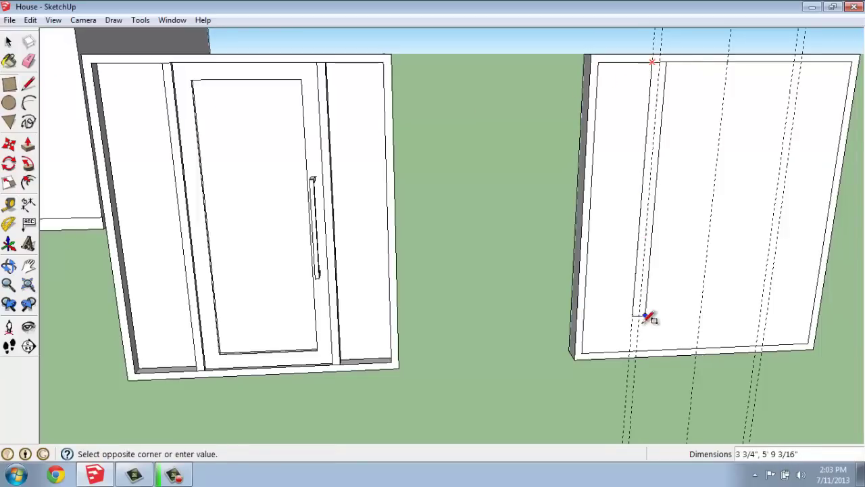
{"action": "left_click", "coordinate": [646, 348]}
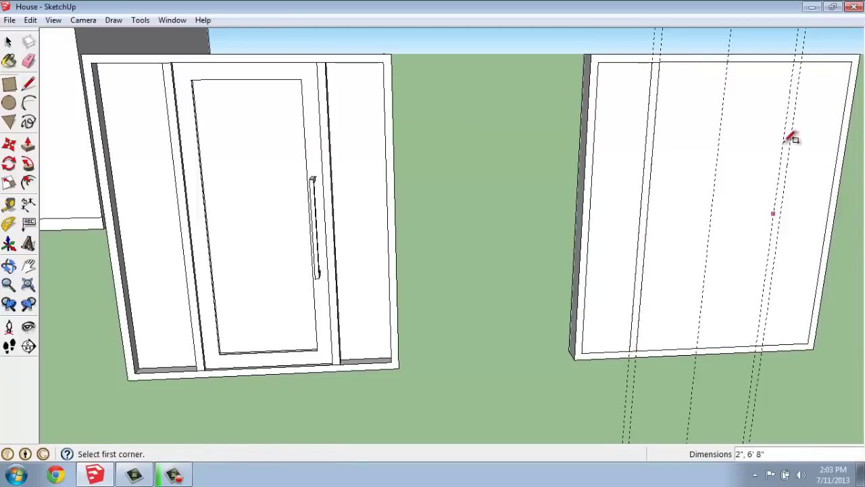
{"action": "left_click", "coordinate": [794, 61]}
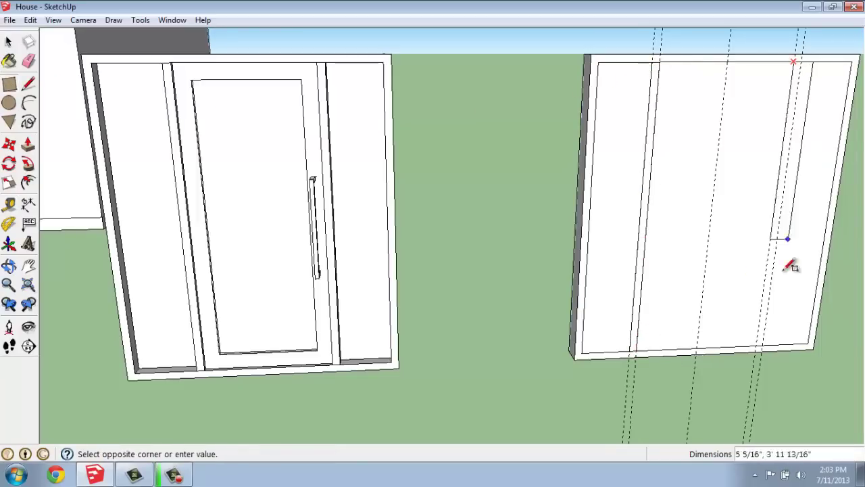
{"action": "left_click", "coordinate": [772, 343]}
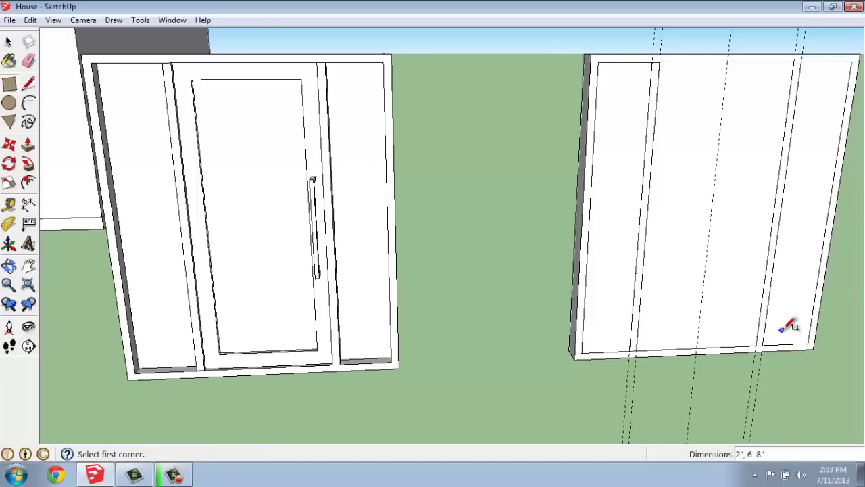
Erase all the vertical guides from the new door's front face.
{"action": "scroll", "coordinate": [580, 272], "scroll_direction": "down", "scroll_amount": 2}
{"action": "scroll", "coordinate": [580, 272], "scroll_direction": "down", "scroll_amount": 1}
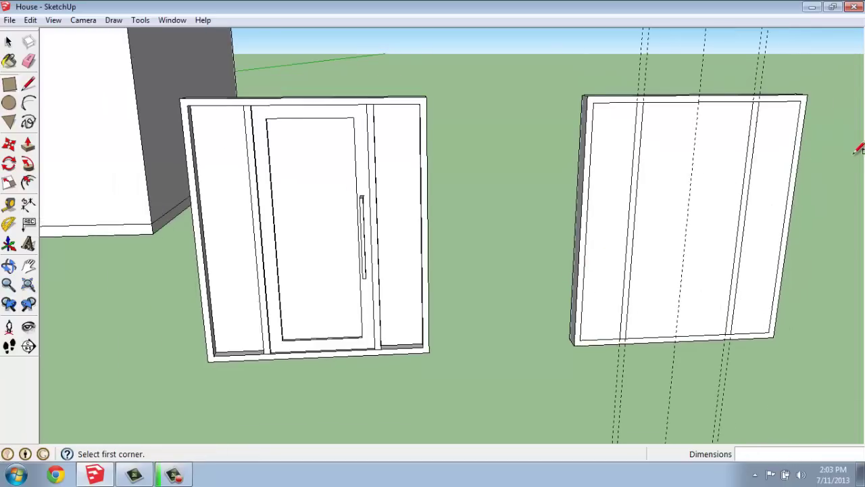
{"action": "scroll", "coordinate": [857, 149], "scroll_direction": "up", "scroll_amount": 1}
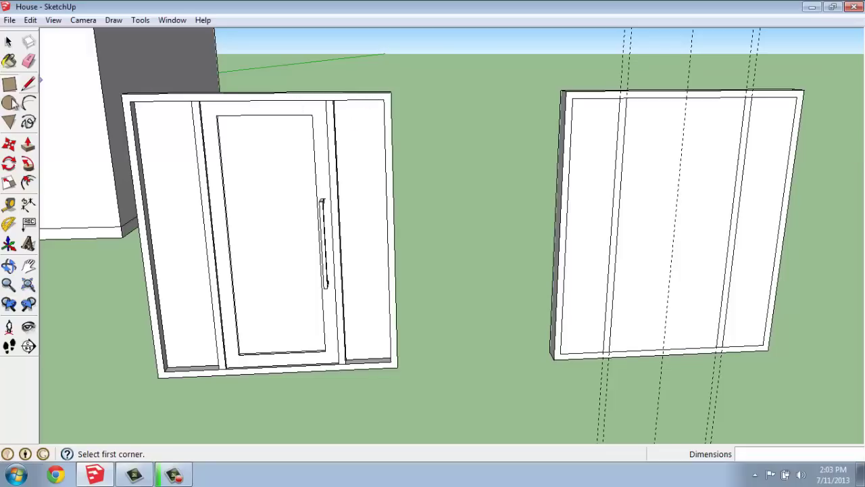
{"action": "left_click", "coordinate": [29, 62]}
{"action": "left_click_drag", "start_coordinate": [752, 61], "coordinate": [605, 62]}
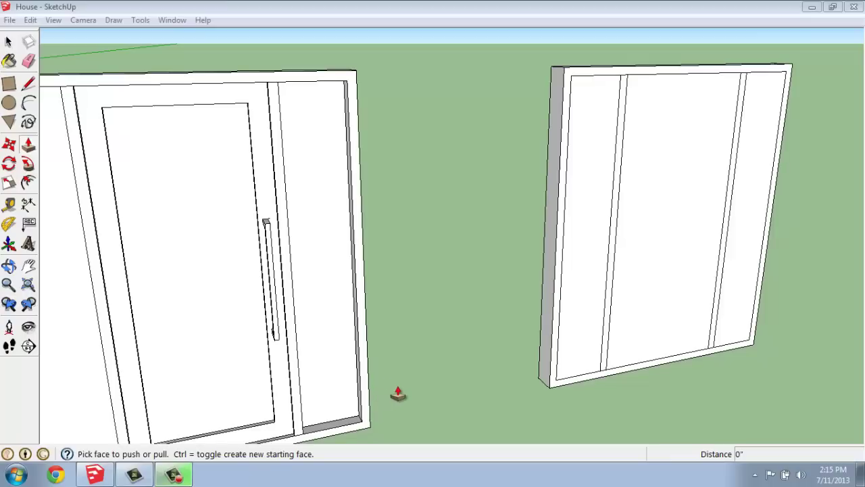
Examine the example door's panels and frame from the front and the back.
{"action": "key", "text": "space"}
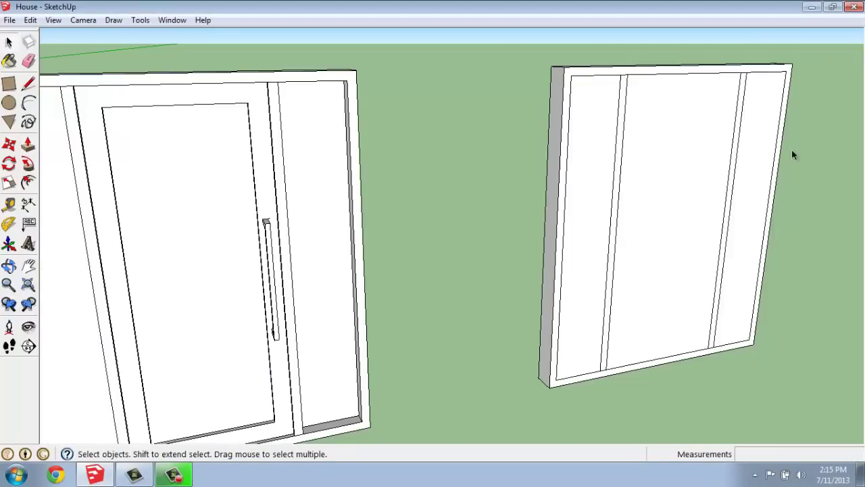
{"action": "middle_click_drag", "start_coordinate": [793, 155], "coordinate": [736, 170]}
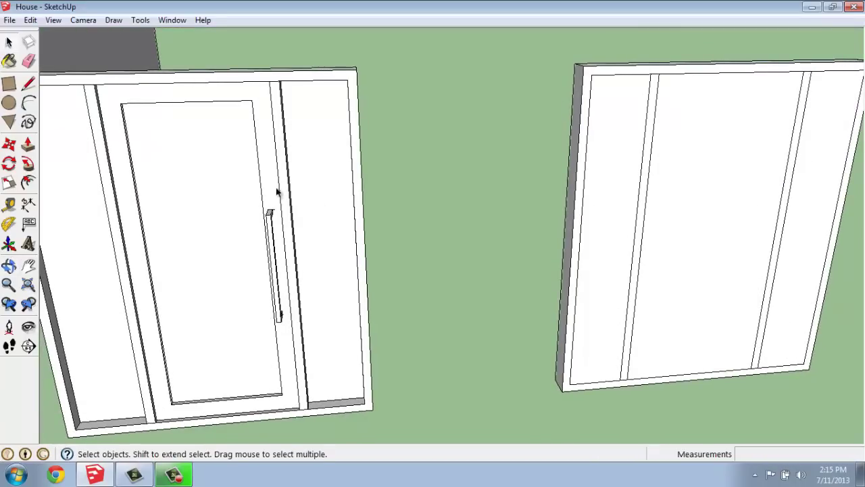
{"action": "middle_click_drag", "start_coordinate": [784, 157], "coordinate": [162, 158]}
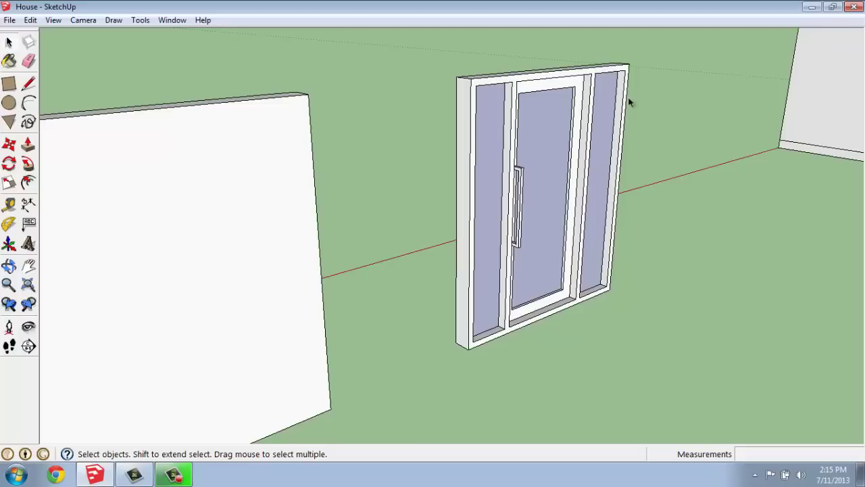
{"action": "middle_click_drag", "start_coordinate": [628, 102], "coordinate": [580, 276]}
{"action": "middle_click_drag", "start_coordinate": [112, 300], "coordinate": [606, 302]}
{"action": "middle_click_drag", "start_coordinate": [296, 187], "coordinate": [528, 223]}
{"action": "scroll", "coordinate": [857, 134], "scroll_direction": "up", "scroll_amount": 4}
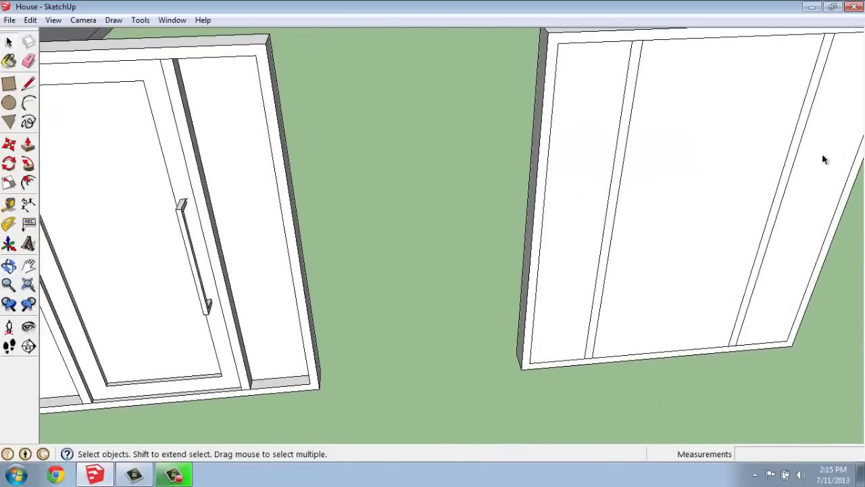
Push the new door's left side panel back 6" to cut an opening through the block.
{"action": "left_click", "coordinate": [29, 147]}
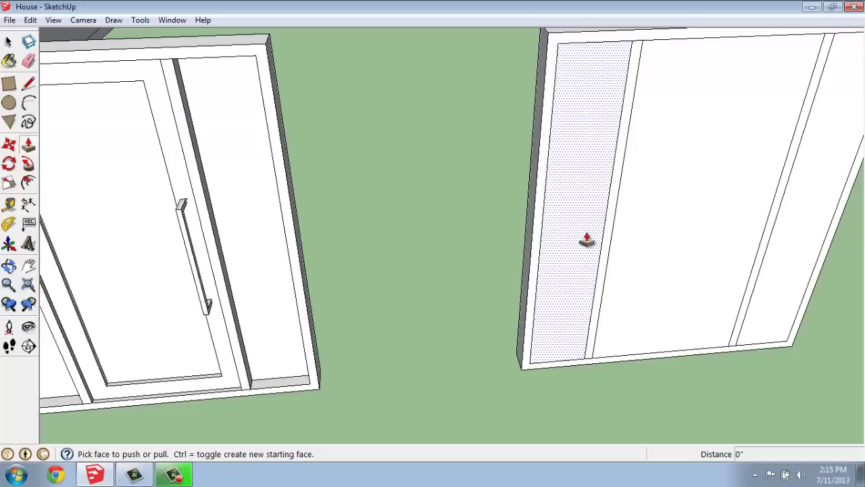
{"action": "left_click_drag", "start_coordinate": [581, 241], "coordinate": [575, 222]}
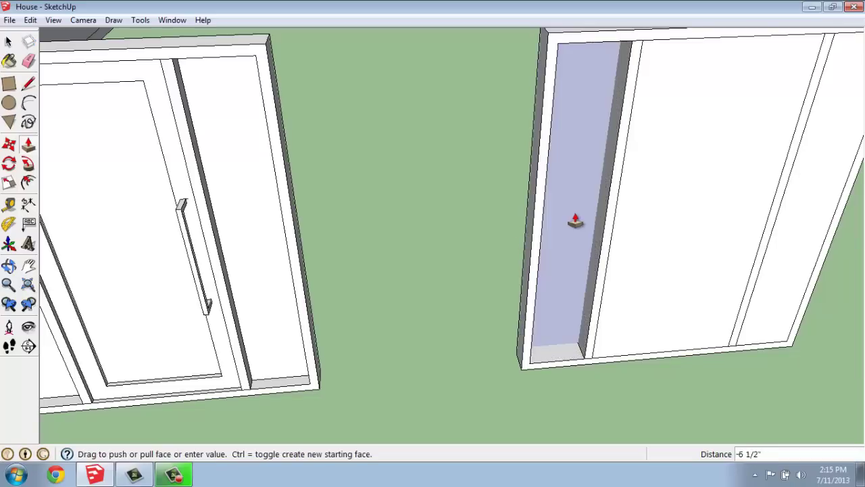
{"action": "middle_click_drag", "start_coordinate": [572, 215], "coordinate": [463, 207]}
{"action": "left_click_drag", "start_coordinate": [548, 210], "coordinate": [573, 203]}
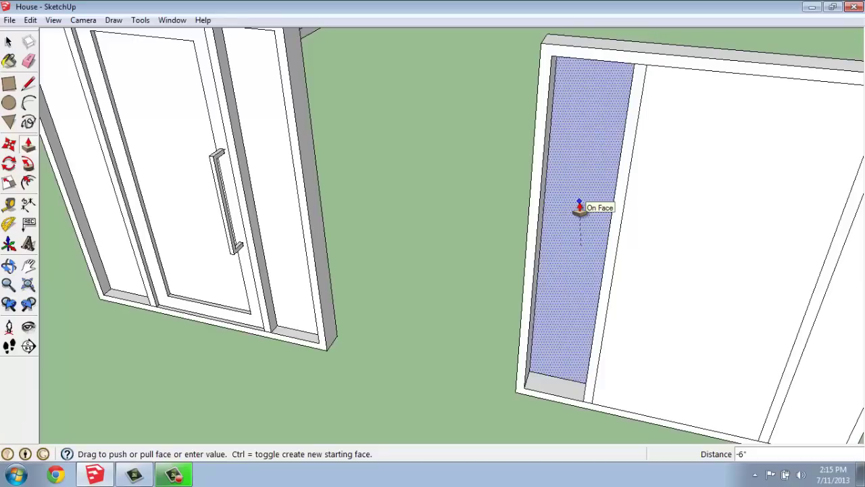
{"action": "left_click", "coordinate": [580, 208]}
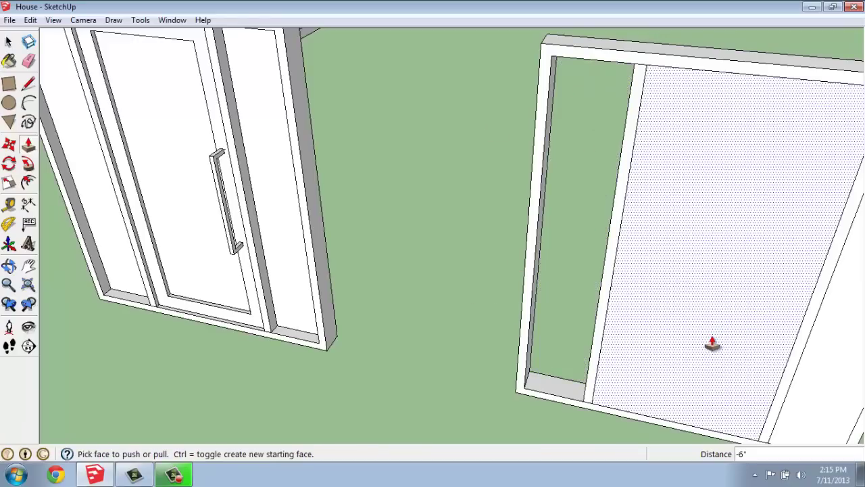
Push the centre door panel back 6" to open the space between the two posts.
{"action": "left_click_drag", "start_coordinate": [707, 345], "coordinate": [715, 317]}
{"action": "middle_click_drag", "start_coordinate": [717, 313], "coordinate": [558, 290]}
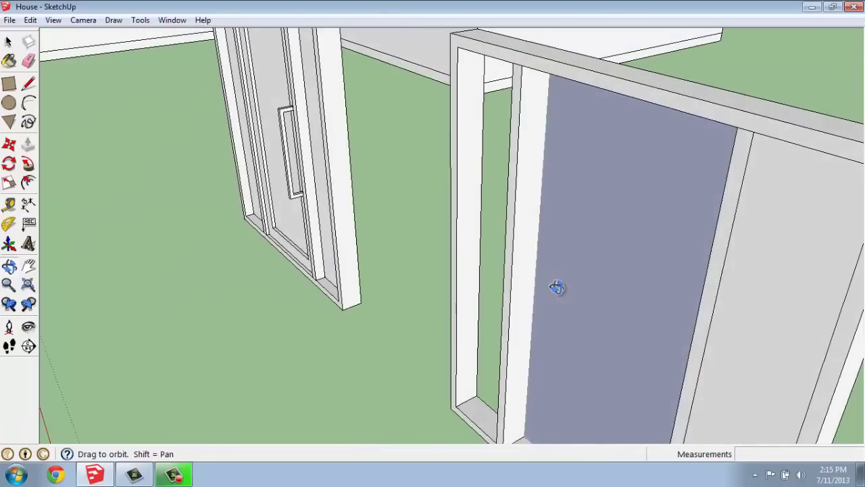
{"action": "left_click", "coordinate": [610, 267]}
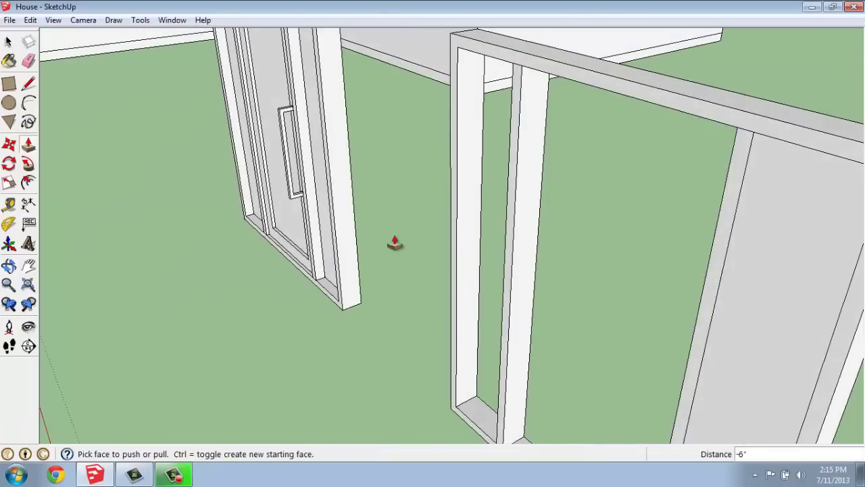
Push the right side panel back 6" to cut the last opening through the frame.
{"action": "scroll", "coordinate": [396, 223], "scroll_direction": "down", "scroll_amount": 3}
{"action": "middle_click_drag", "start_coordinate": [417, 338], "coordinate": [579, 377]}
{"action": "scroll", "coordinate": [583, 380], "scroll_direction": "up", "scroll_amount": 4}
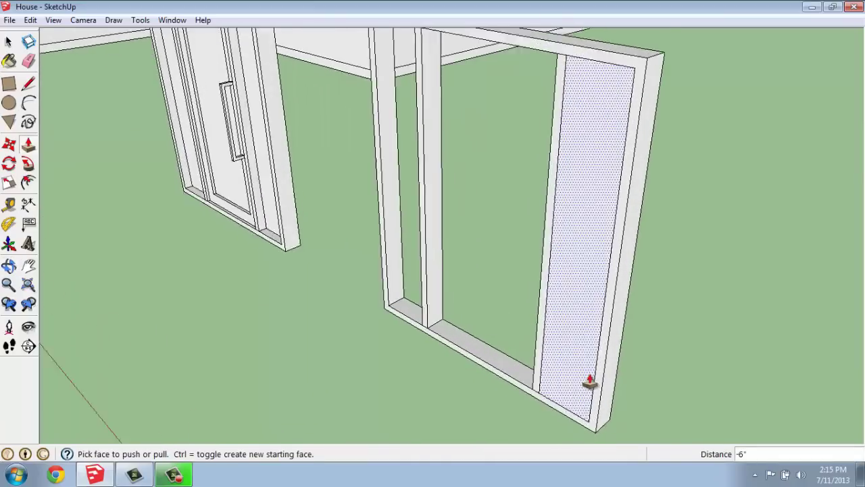
{"action": "left_click_drag", "start_coordinate": [571, 305], "coordinate": [580, 298]}
{"action": "left_click", "coordinate": [580, 298]}
{"action": "middle_click_drag", "start_coordinate": [581, 291], "coordinate": [629, 289]}
{"action": "left_click", "coordinate": [628, 290]}
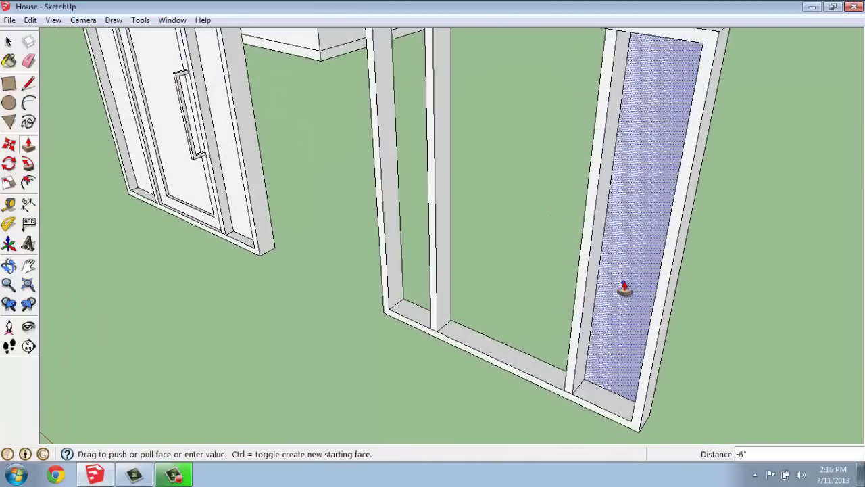
{"action": "key", "text": "Escape"}
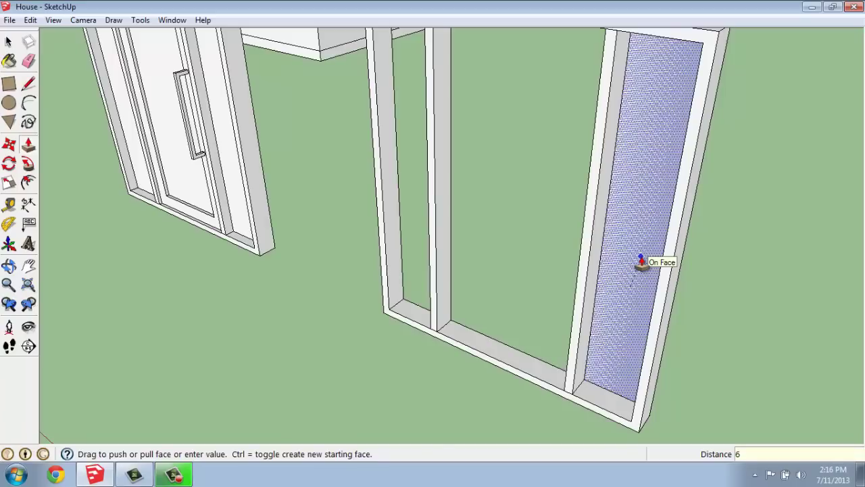
{"action": "scroll", "coordinate": [473, 193], "scroll_direction": "down", "scroll_amount": 5}
{"action": "mouse_move", "coordinate": [473, 194]}
{"action": "middle_mouse_down"}
{"action": "mouse_move", "coordinate": [504, 206]}
{"action": "mouse_move", "coordinate": [469, 201]}
{"action": "middle_mouse_up"}
{"action": "key", "text": "p"}
{"action": "scroll", "coordinate": [524, 161], "scroll_direction": "up", "scroll_amount": 4}
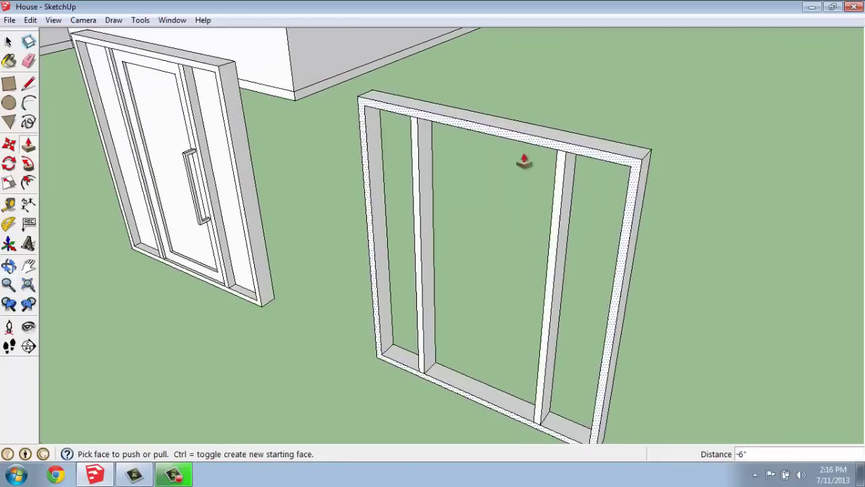
Draw a 1' 2" by 6' 8" rectangle in the left side opening, between the frame-depth midpoints at opposite corners.
{"action": "middle_click_drag", "start_coordinate": [521, 392], "coordinate": [541, 379]}
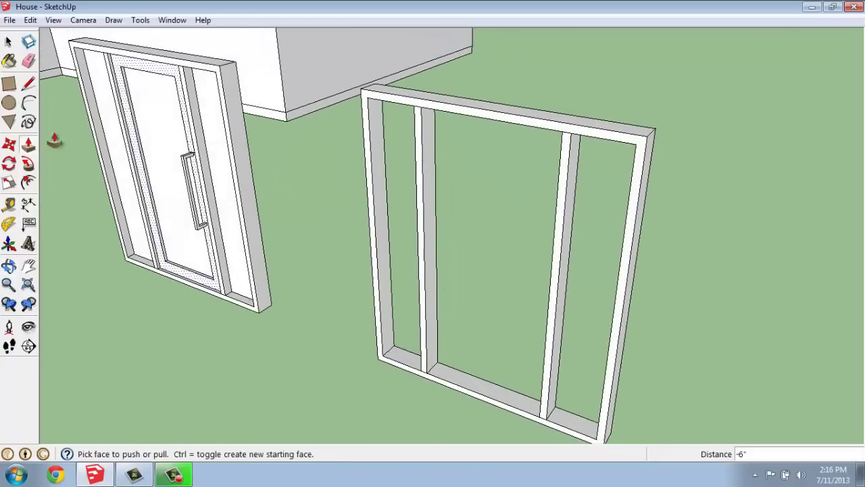
{"action": "left_click", "coordinate": [9, 84]}
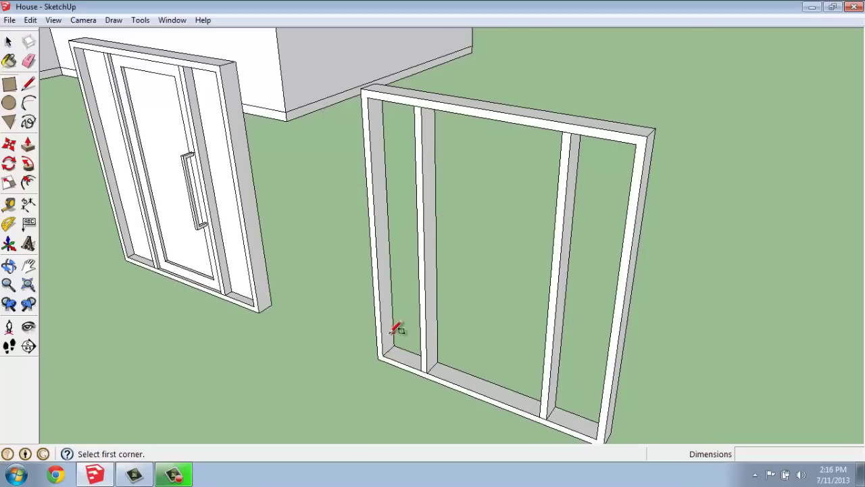
{"action": "scroll", "coordinate": [397, 338], "scroll_direction": "up", "scroll_amount": 2}
{"action": "scroll", "coordinate": [396, 348], "scroll_direction": "up", "scroll_amount": 2}
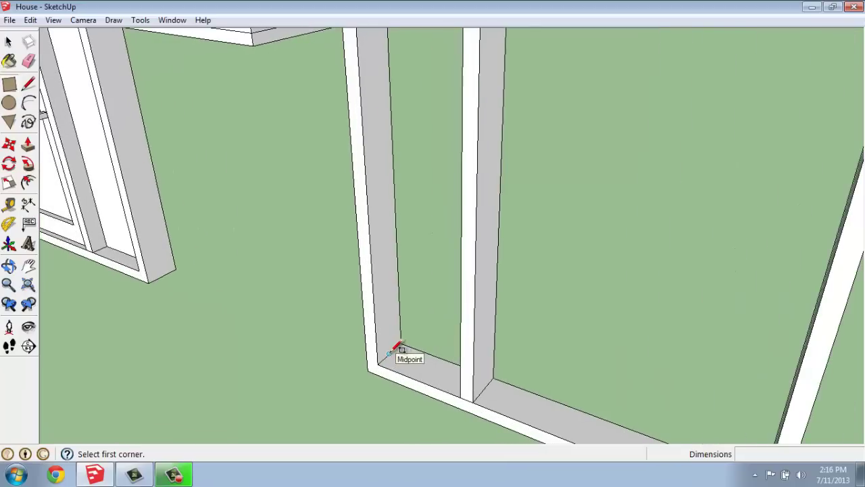
{"action": "left_click", "coordinate": [398, 346]}
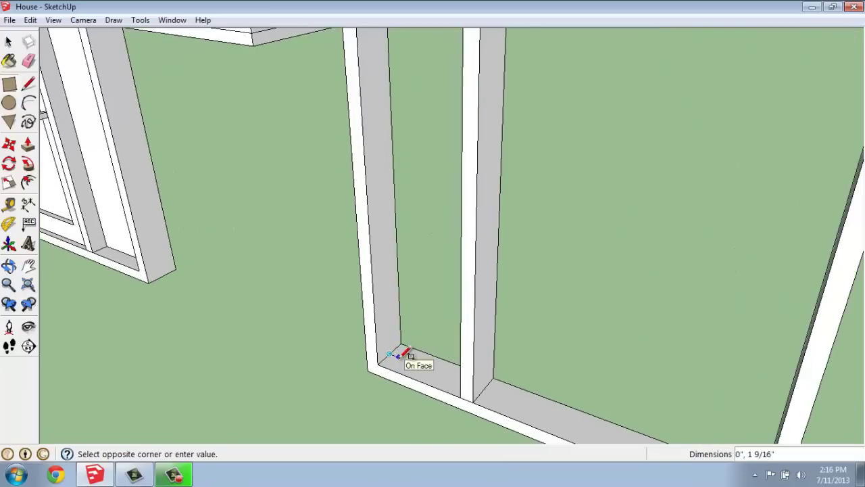
{"action": "scroll", "coordinate": [400, 354], "scroll_direction": "down", "scroll_amount": 6}
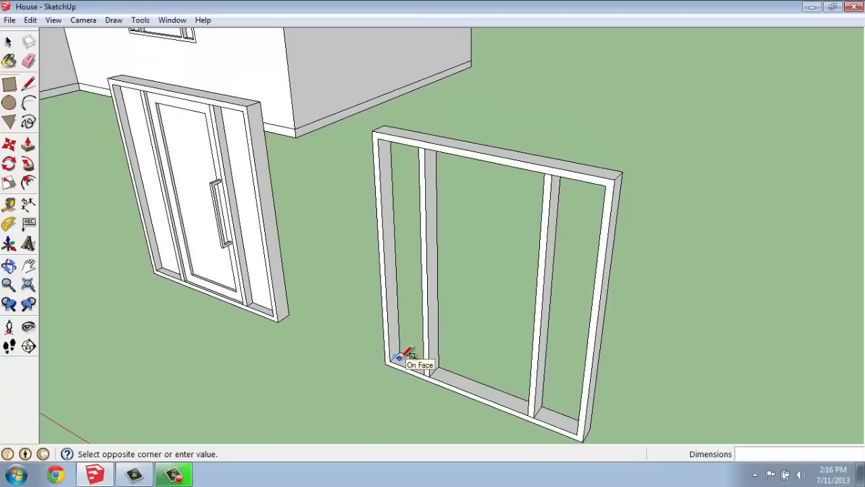
{"action": "mouse_move", "coordinate": [402, 359]}
{"action": "middle_mouse_down"}
{"action": "mouse_move", "coordinate": [407, 372]}
{"action": "mouse_move", "coordinate": [490, 395]}
{"action": "mouse_move", "coordinate": [567, 377]}
{"action": "mouse_move", "coordinate": [579, 169]}
{"action": "middle_mouse_up"}
{"action": "scroll", "coordinate": [500, 75], "scroll_direction": "up", "scroll_amount": 5}
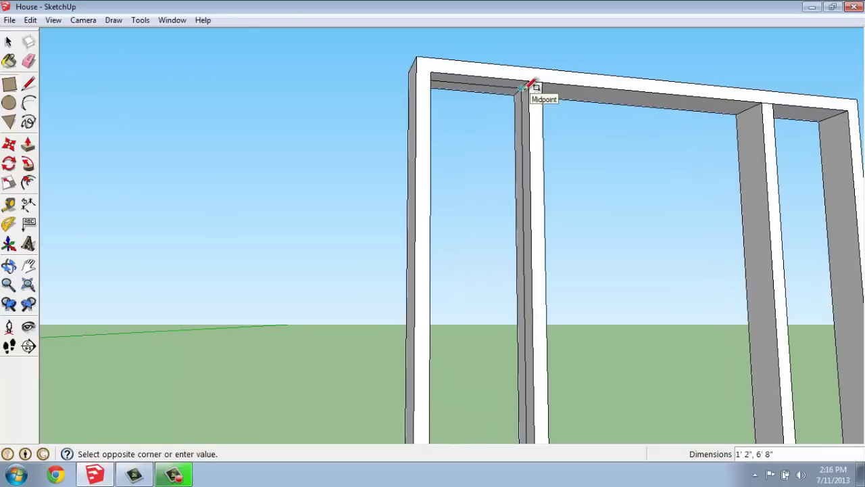
{"action": "left_click", "coordinate": [532, 83]}
Draw a rectangle filling the centre opening between the posts, from the frame-depth midpoint at the lower-left corner to the upper-right one.
{"action": "scroll", "coordinate": [647, 144], "scroll_direction": "down", "scroll_amount": 2}
{"action": "scroll", "coordinate": [649, 144], "scroll_direction": "down", "scroll_amount": 3}
{"action": "middle_click_drag", "start_coordinate": [649, 139], "coordinate": [521, 345]}
{"action": "scroll", "coordinate": [619, 407], "scroll_direction": "up", "scroll_amount": 3}
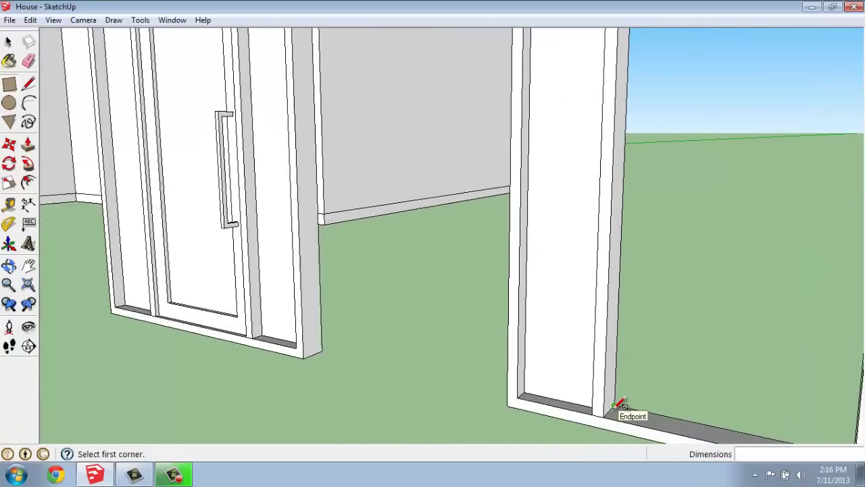
{"action": "left_click", "coordinate": [616, 399]}
{"action": "scroll", "coordinate": [611, 379], "scroll_direction": "down", "scroll_amount": 5}
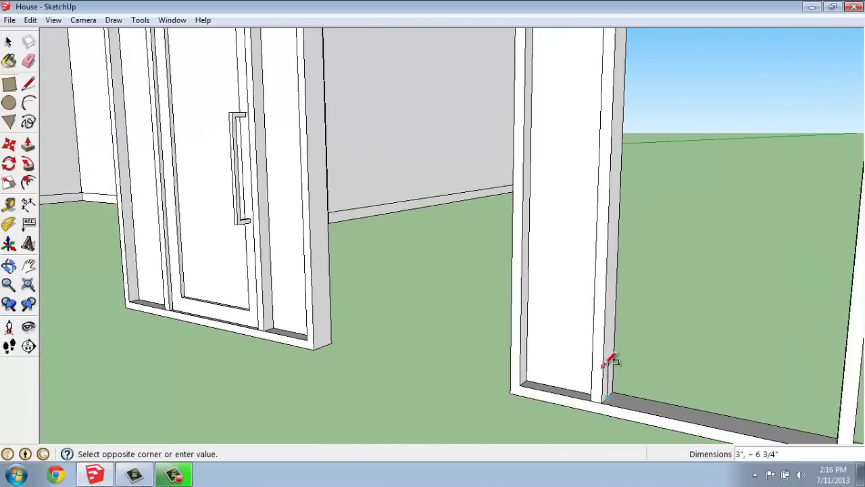
{"action": "middle_click_drag", "start_coordinate": [575, 277], "coordinate": [722, 184]}
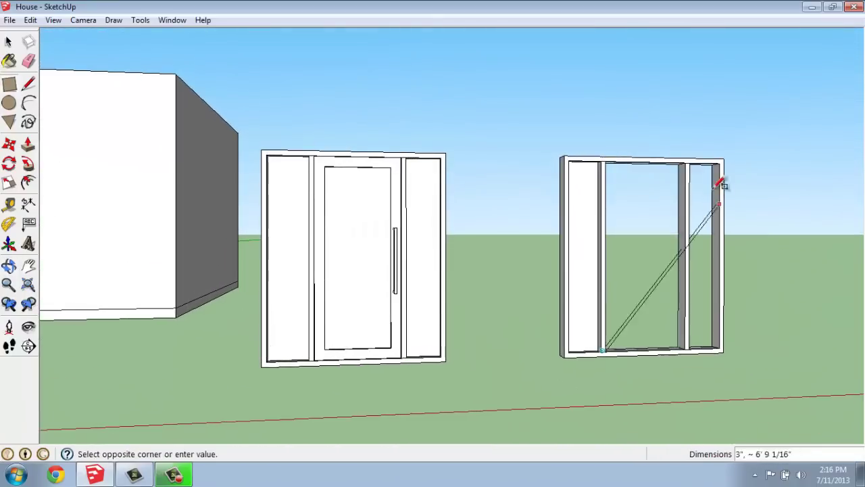
{"action": "scroll", "coordinate": [689, 166], "scroll_direction": "up", "scroll_amount": 4}
{"action": "middle_click_drag", "start_coordinate": [682, 206], "coordinate": [526, 423]}
{"action": "left_click", "coordinate": [684, 171]}
{"action": "scroll", "coordinate": [681, 173], "scroll_direction": "up", "scroll_amount": 3}
{"action": "scroll", "coordinate": [684, 170], "scroll_direction": "down", "scroll_amount": 4}
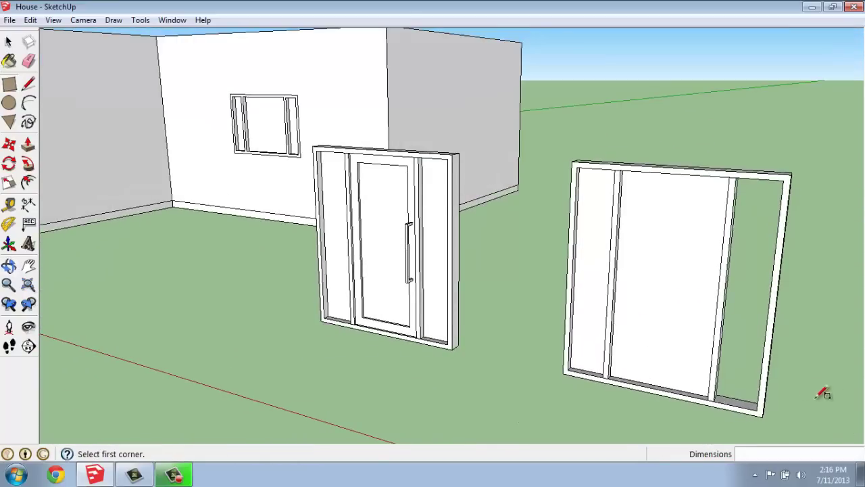
{"action": "middle_click_drag", "start_coordinate": [823, 392], "coordinate": [701, 415]}
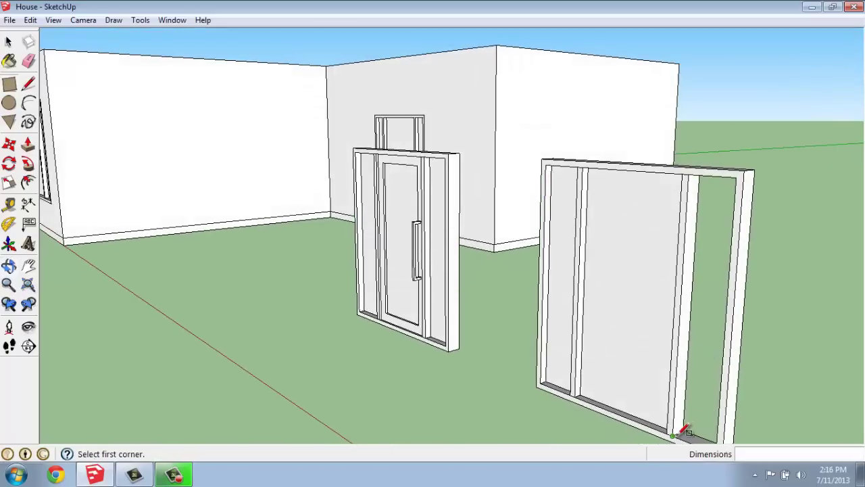
Draw a rectangle filling the remaining side opening, from the frame-depth midpoint at its lower inner corner to the one at the opposite upper corner.
{"action": "scroll", "coordinate": [685, 432], "scroll_direction": "up", "scroll_amount": 5}
{"action": "left_click", "coordinate": [684, 430]}
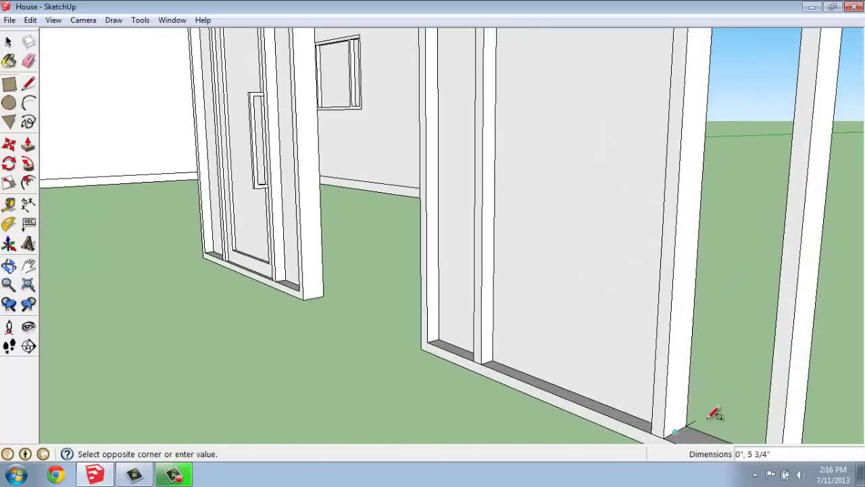
{"action": "scroll", "coordinate": [706, 411], "scroll_direction": "down", "scroll_amount": 8}
{"action": "middle_click_drag", "start_coordinate": [657, 406], "coordinate": [696, 339]}
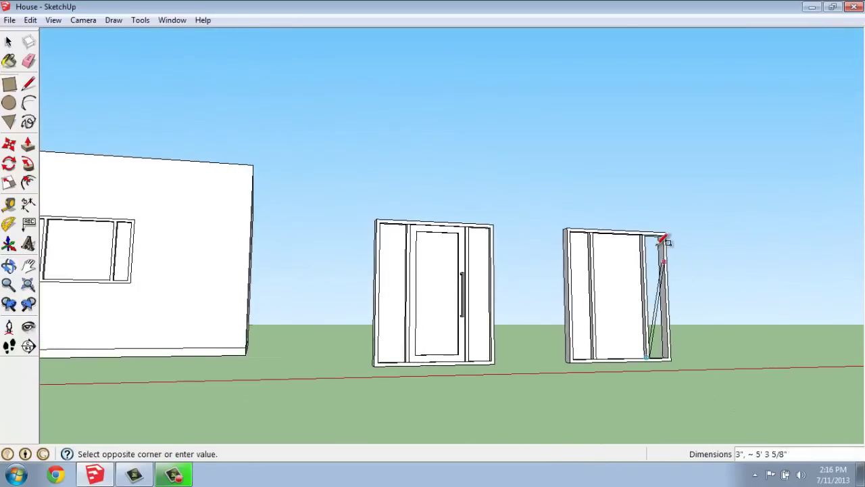
{"action": "scroll", "coordinate": [666, 227], "scroll_direction": "up", "scroll_amount": 6}
{"action": "scroll", "coordinate": [669, 238], "scroll_direction": "up", "scroll_amount": 4}
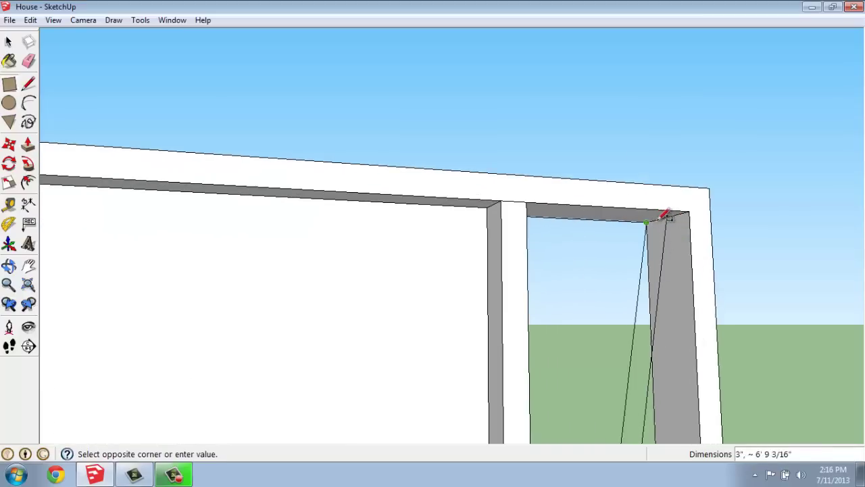
{"action": "left_click", "coordinate": [662, 218]}
{"action": "scroll", "coordinate": [665, 217], "scroll_direction": "down", "scroll_amount": 5}
{"action": "scroll", "coordinate": [666, 216], "scroll_direction": "down", "scroll_amount": 5}
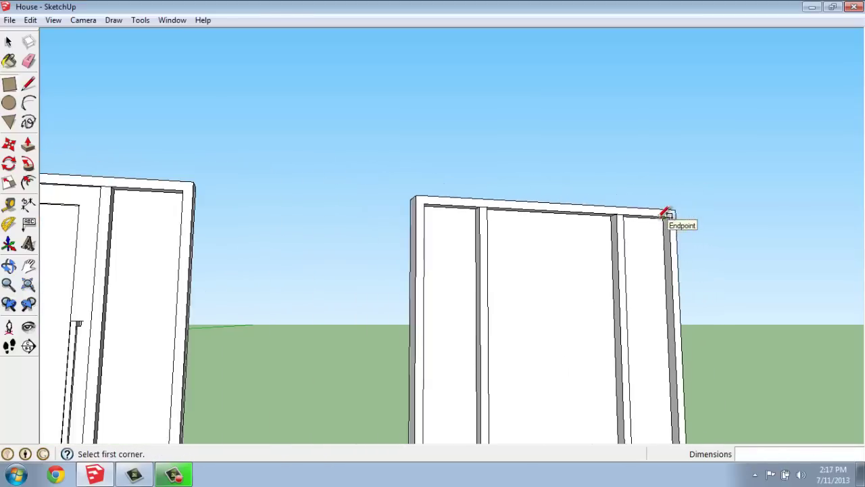
{"action": "middle_click_drag", "start_coordinate": [651, 201], "coordinate": [541, 276]}
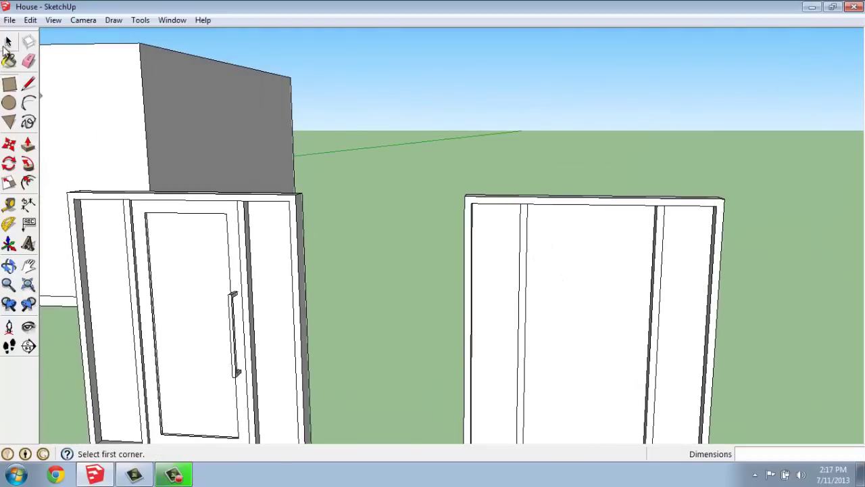
Offset the outline of the centre door panel inward by 4" to form the door's border.
{"action": "left_click", "coordinate": [8, 42]}
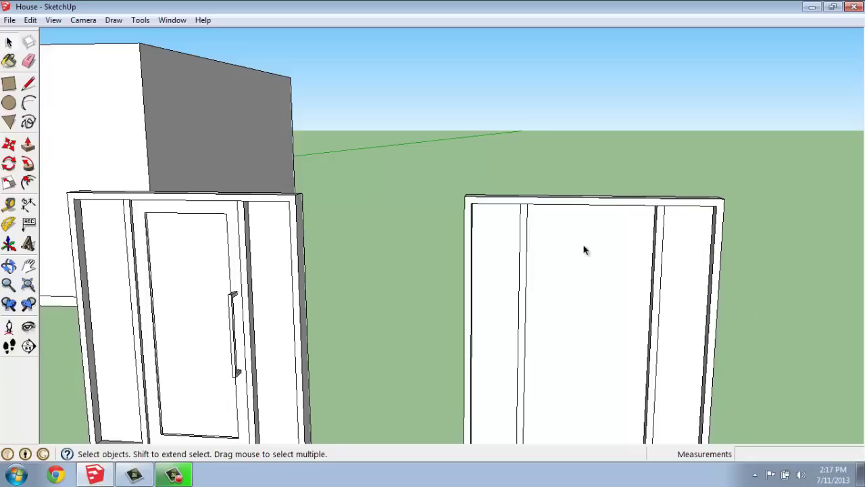
{"action": "scroll", "coordinate": [584, 250], "scroll_direction": "down", "scroll_amount": 3}
{"action": "middle_click_drag", "start_coordinate": [644, 393], "coordinate": [631, 378]}
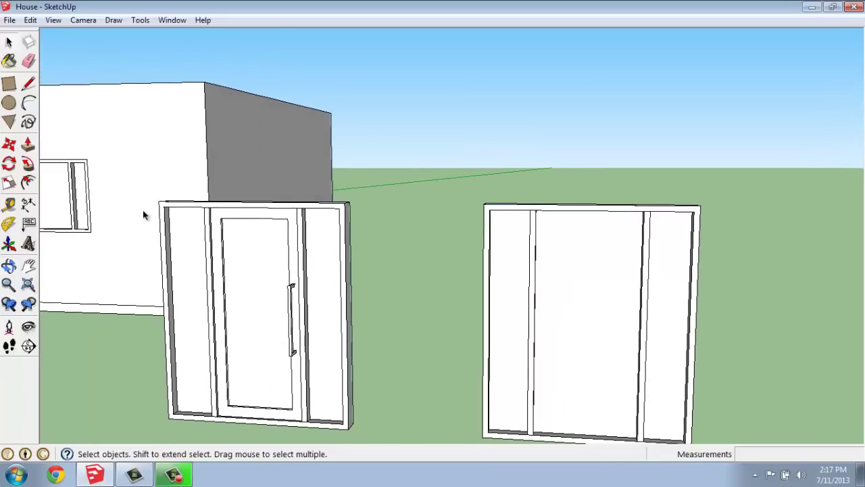
{"action": "left_click", "coordinate": [28, 182]}
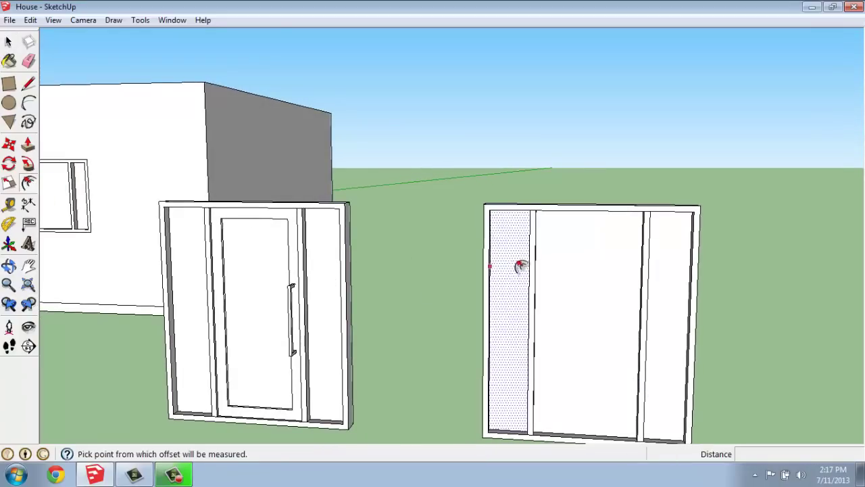
{"action": "left_click", "coordinate": [543, 256]}
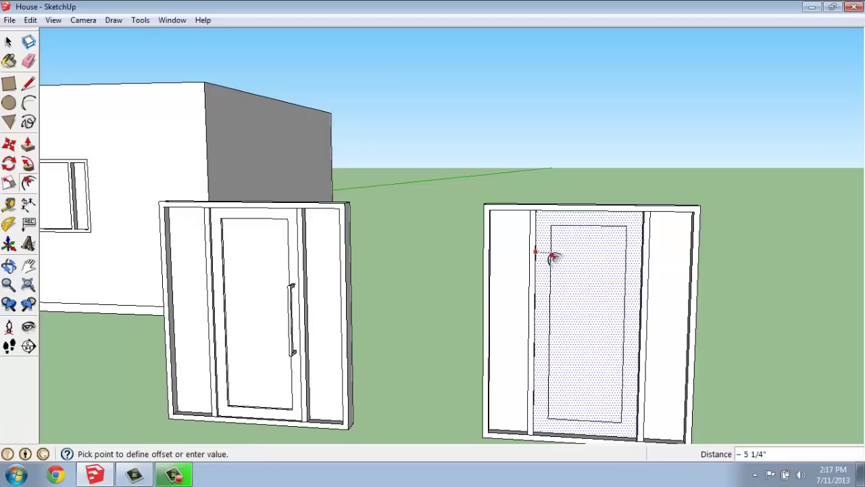
{"action": "type", "text": "4"}
{"action": "key", "text": "Return"}
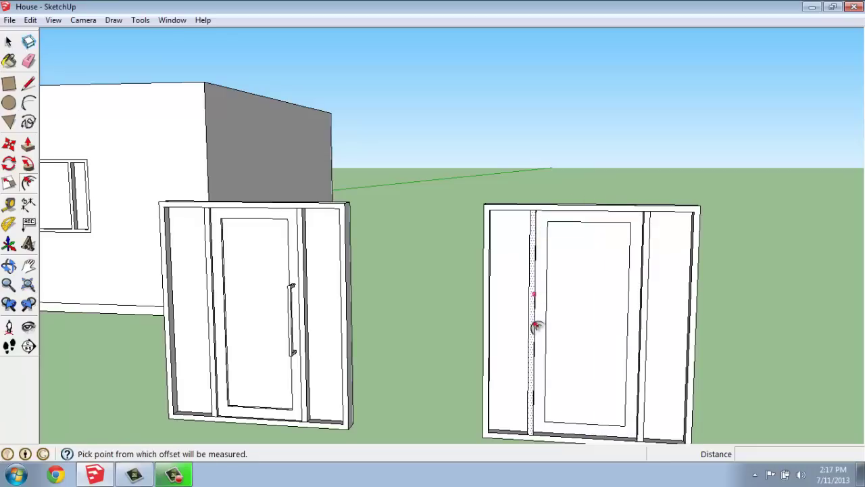
{"action": "left_click", "coordinate": [561, 281]}
{"action": "scroll", "coordinate": [637, 308], "scroll_direction": "up", "scroll_amount": 1}
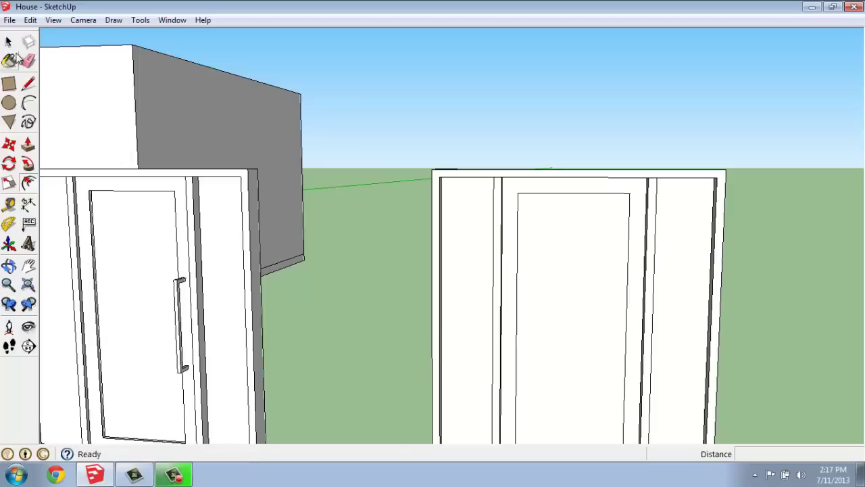
Delete the inner face of the centre door panel, leaving an opening within its border.
{"action": "left_click", "coordinate": [8, 42]}
{"action": "left_click", "coordinate": [571, 302]}
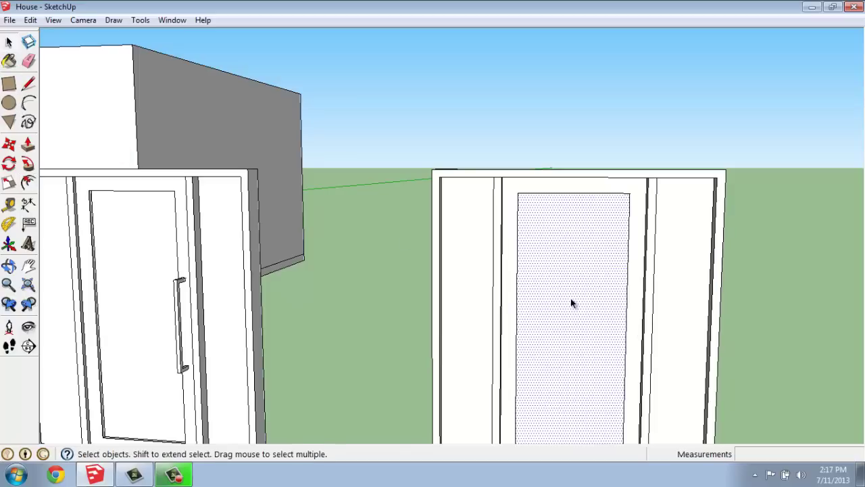
{"action": "key", "text": "Delete"}
{"action": "scroll", "coordinate": [569, 297], "scroll_direction": "down", "scroll_amount": 3}
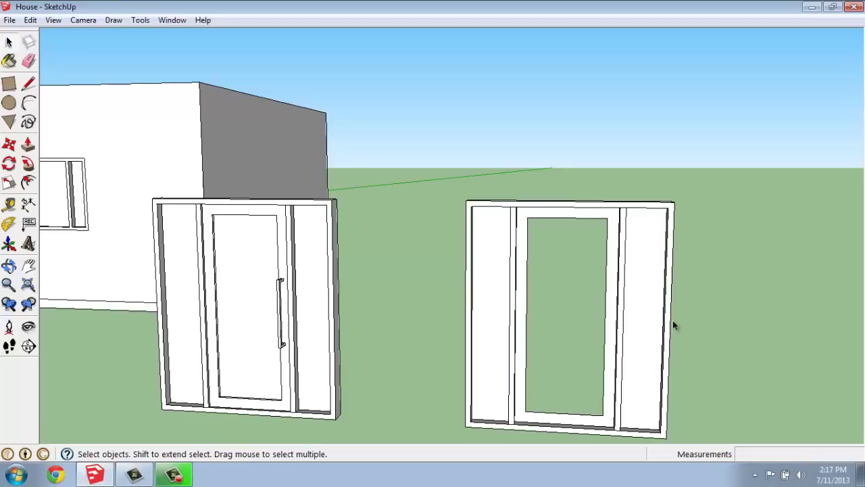
{"action": "middle_click_drag", "start_coordinate": [672, 325], "coordinate": [552, 319]}
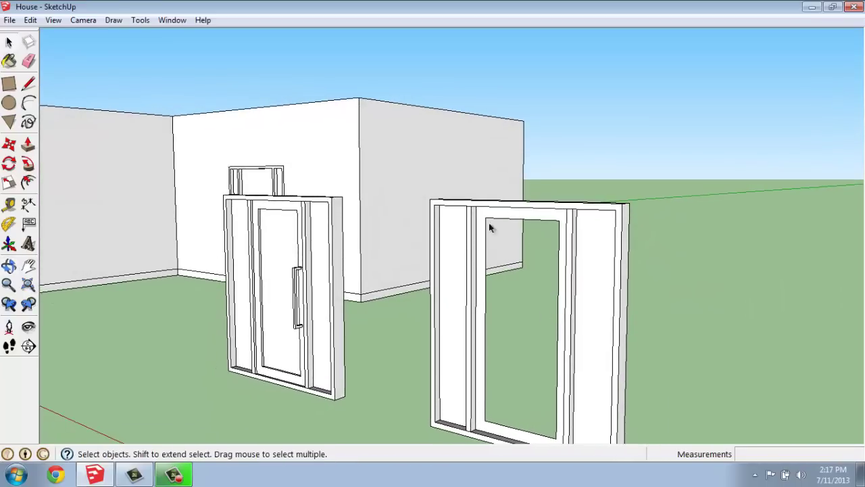
Pull the door's border face out 2" with Push/Pull to give it thickness.
{"action": "scroll", "coordinate": [473, 290], "scroll_direction": "up", "scroll_amount": 3}
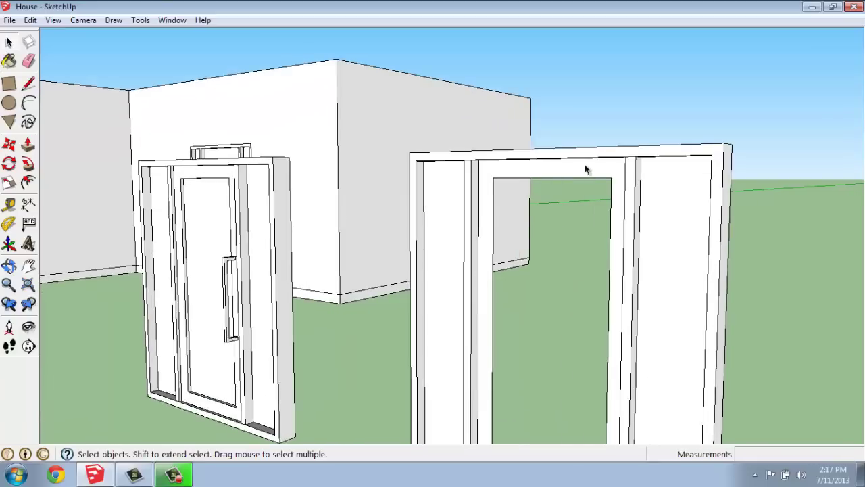
{"action": "scroll", "coordinate": [586, 169], "scroll_direction": "up", "scroll_amount": 2}
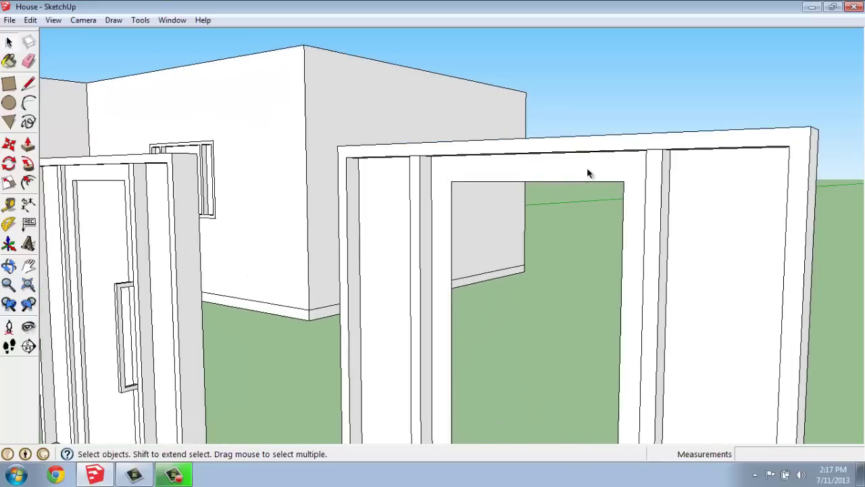
{"action": "left_click", "coordinate": [28, 144]}
{"action": "left_click", "coordinate": [486, 179]}
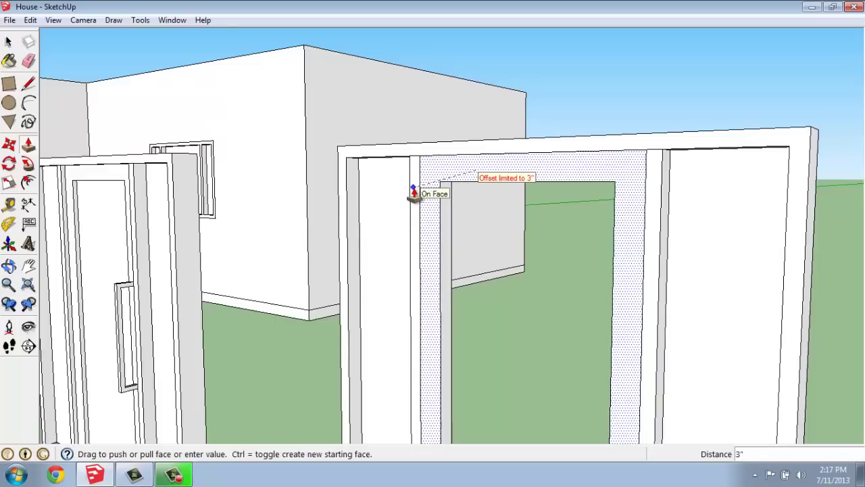
{"action": "type", "text": "2"}
{"action": "key", "text": "Return"}
{"action": "scroll", "coordinate": [426, 202], "scroll_direction": "down", "scroll_amount": 8}
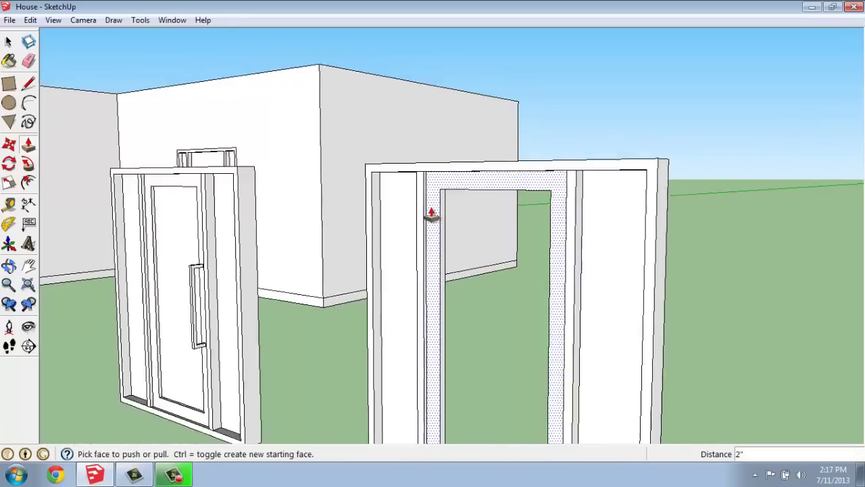
{"action": "middle_click_drag", "start_coordinate": [602, 259], "coordinate": [274, 246]}
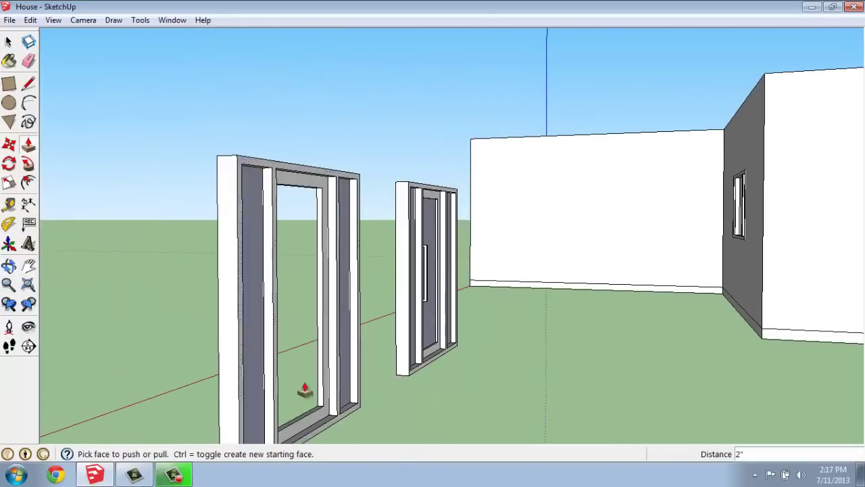
{"action": "middle_click_drag", "start_coordinate": [187, 376], "coordinate": [525, 398]}
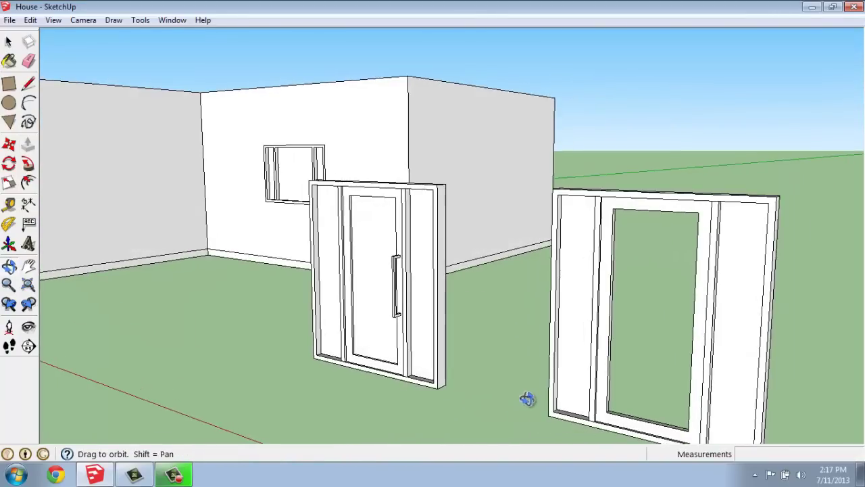
Draw a rectangle filling the opening inside the door's border, between the thickness midpoints at the lower-left and upper-right corners.
{"action": "scroll", "coordinate": [779, 418], "scroll_direction": "up", "scroll_amount": 5}
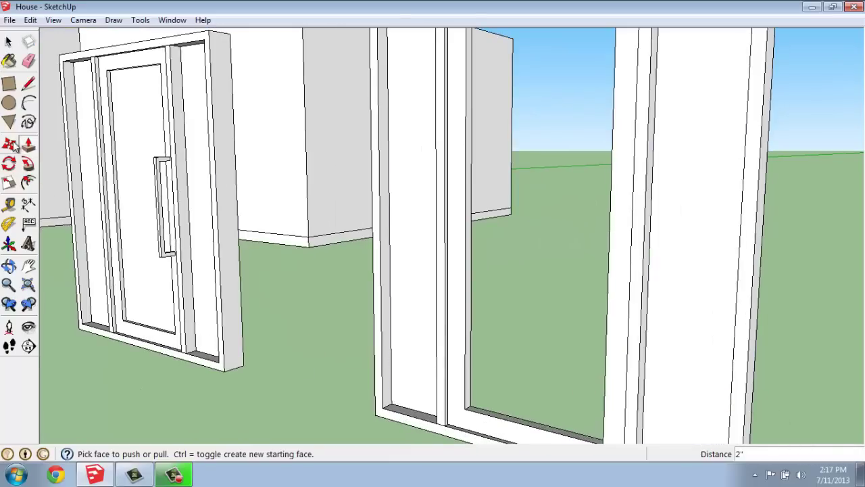
{"action": "left_click", "coordinate": [9, 84]}
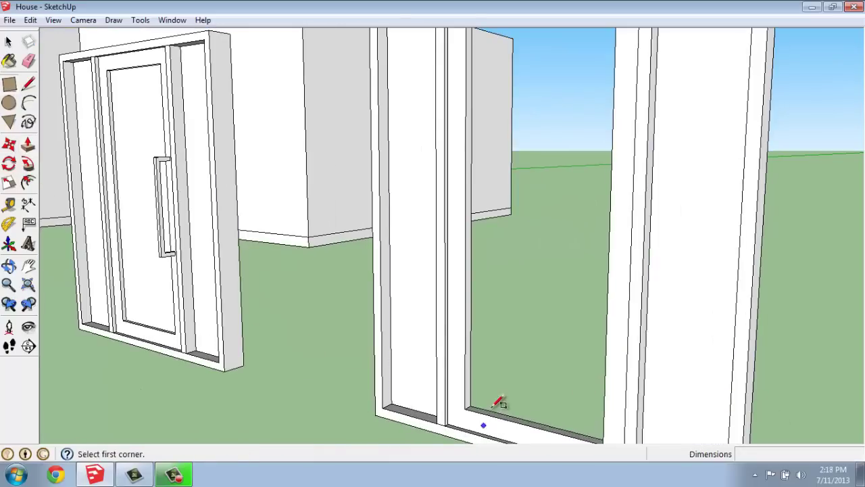
{"action": "scroll", "coordinate": [485, 400], "scroll_direction": "up", "scroll_amount": 5}
{"action": "left_click", "coordinate": [363, 412]}
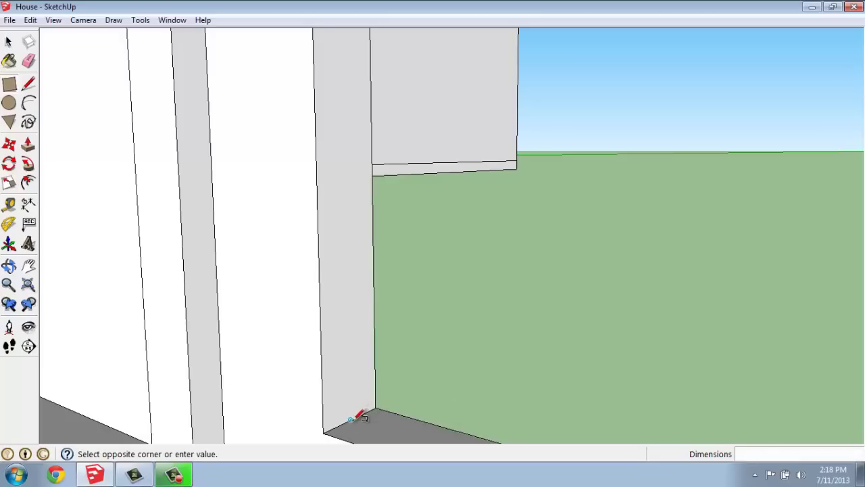
{"action": "scroll", "coordinate": [358, 412], "scroll_direction": "down", "scroll_amount": 3}
{"action": "scroll", "coordinate": [358, 402], "scroll_direction": "down", "scroll_amount": 5}
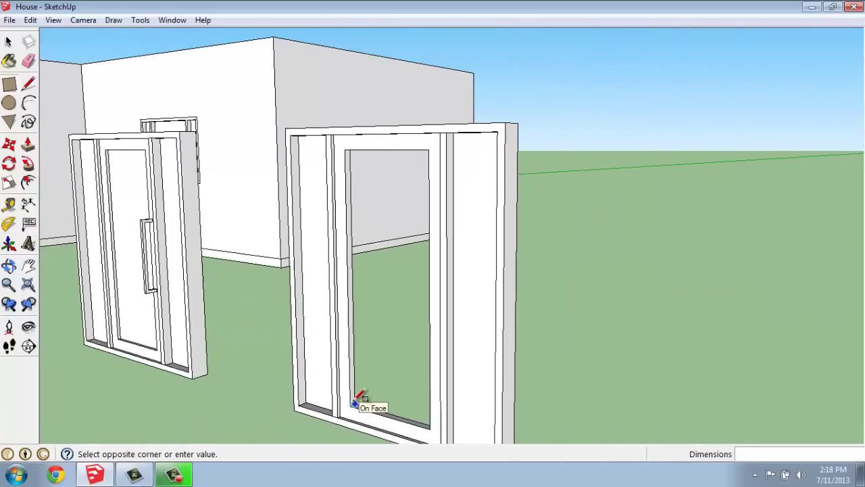
{"action": "middle_click_drag", "start_coordinate": [359, 402], "coordinate": [521, 363]}
{"action": "middle_click_drag", "start_coordinate": [492, 180], "coordinate": [597, 77]}
{"action": "scroll", "coordinate": [551, 159], "scroll_direction": "up", "scroll_amount": 5}
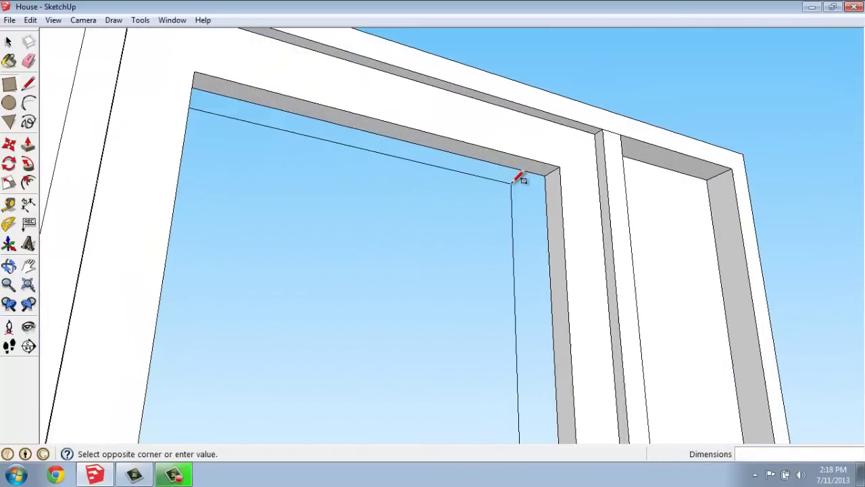
{"action": "scroll", "coordinate": [548, 174], "scroll_direction": "up", "scroll_amount": 4}
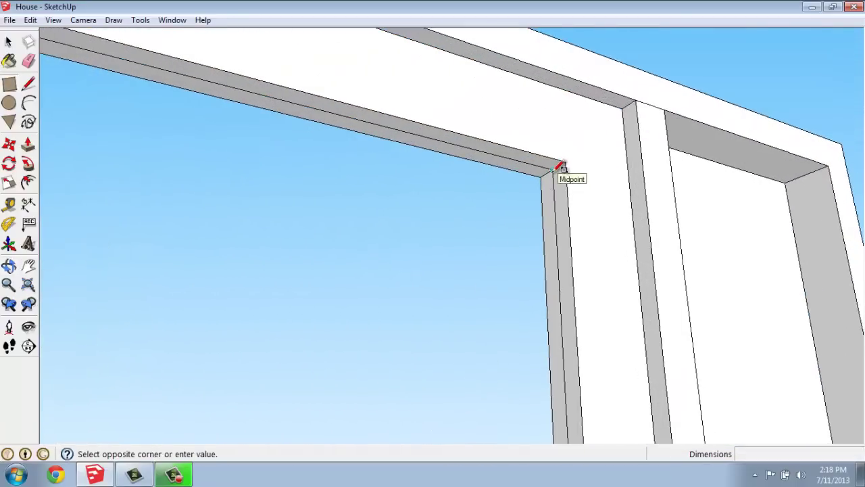
{"action": "left_click", "coordinate": [548, 173]}
{"action": "scroll", "coordinate": [560, 163], "scroll_direction": "down", "scroll_amount": 6}
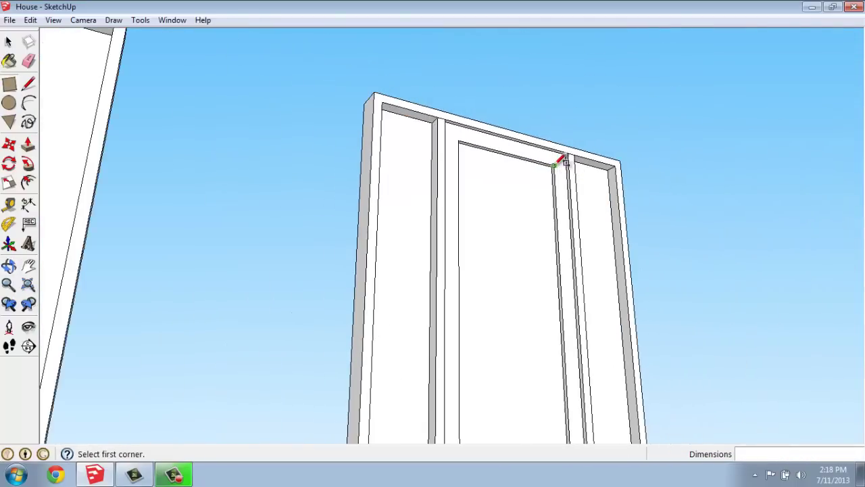
Examine the pull handle on the example door and compare the example with the new door.
{"action": "middle_click_drag", "start_coordinate": [561, 163], "coordinate": [501, 317]}
{"action": "scroll", "coordinate": [508, 311], "scroll_direction": "down", "scroll_amount": 5}
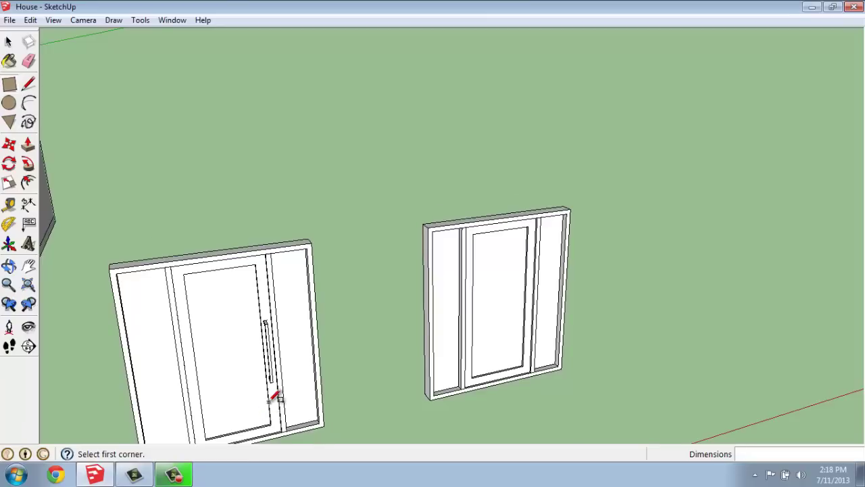
{"action": "scroll", "coordinate": [272, 382], "scroll_direction": "up", "scroll_amount": 4}
{"action": "middle_click_drag", "start_coordinate": [272, 387], "coordinate": [334, 346]}
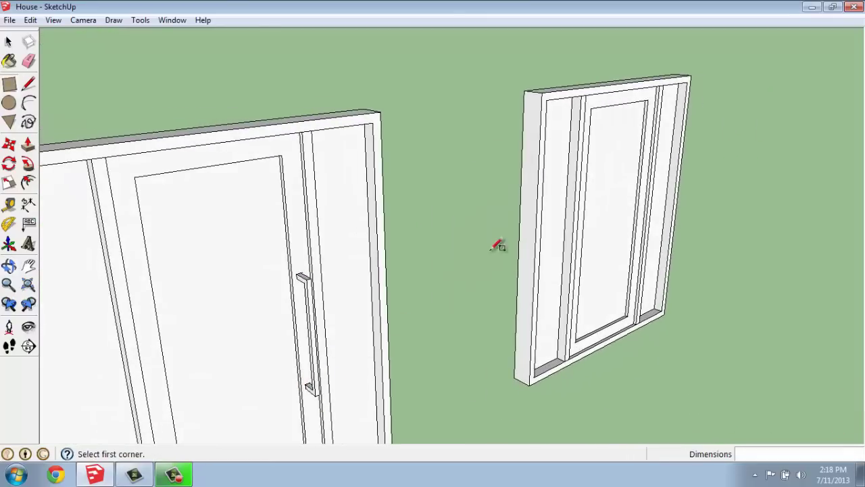
{"action": "middle_click_drag", "start_coordinate": [651, 210], "coordinate": [622, 201]}
{"action": "scroll", "coordinate": [822, 223], "scroll_direction": "up", "scroll_amount": 2}
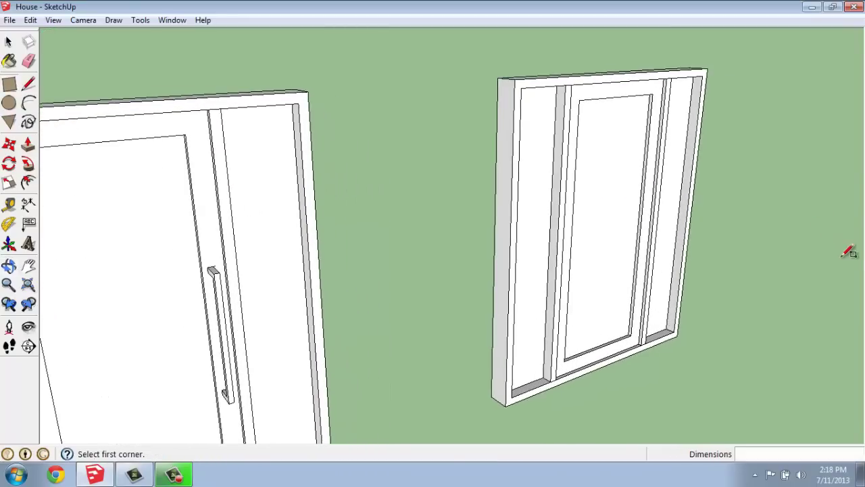
{"action": "scroll", "coordinate": [849, 251], "scroll_direction": "up", "scroll_amount": 2}
{"action": "middle_click_drag", "start_coordinate": [814, 272], "coordinate": [692, 299]}
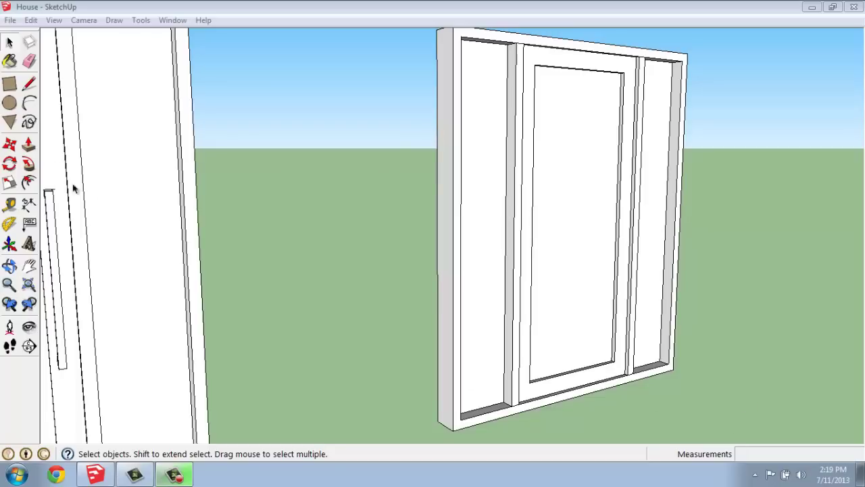
Draw a small closed four-sided outline with lines beside the new door's lower corner, including a 1" side.
{"action": "left_click", "coordinate": [29, 85]}
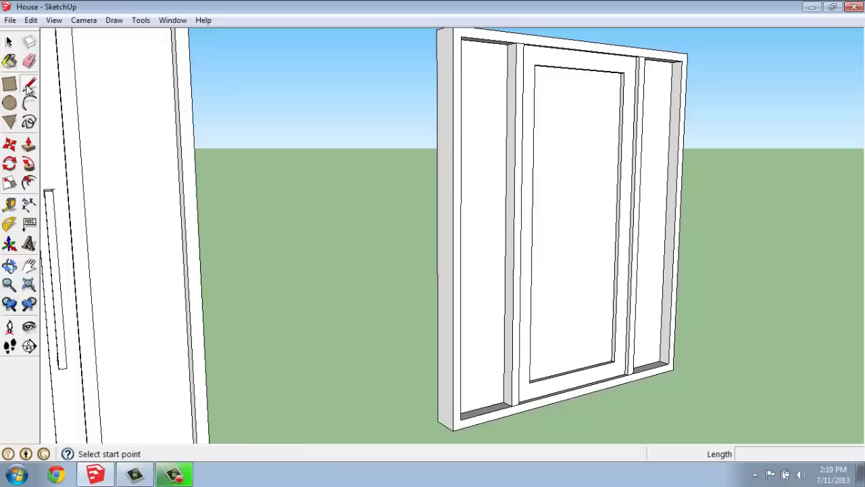
{"action": "scroll", "coordinate": [733, 395], "scroll_direction": "up", "scroll_amount": 3}
{"action": "left_click", "coordinate": [733, 396]}
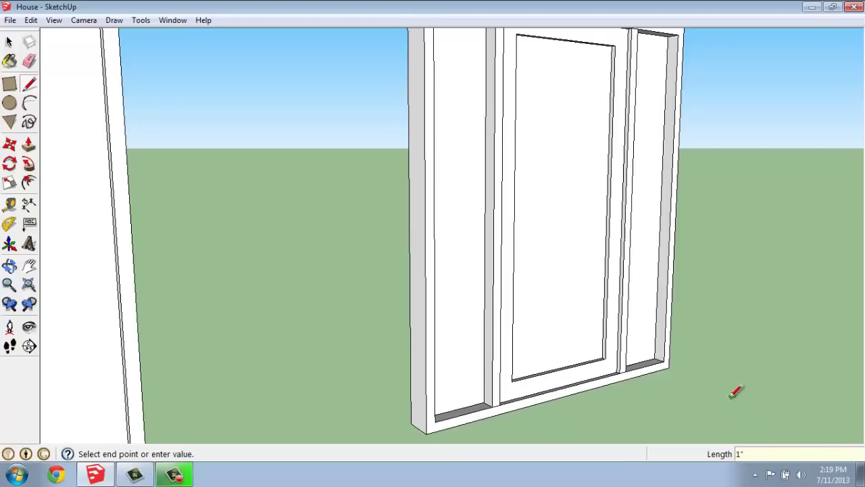
{"action": "scroll", "coordinate": [771, 400], "scroll_direction": "up", "scroll_amount": 2}
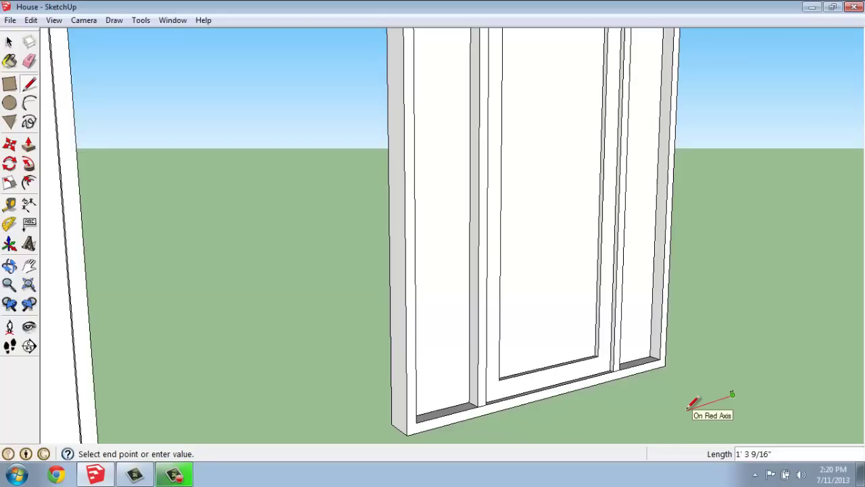
{"action": "key", "text": "Escape"}
{"action": "scroll", "coordinate": [757, 386], "scroll_direction": "up", "scroll_amount": 1}
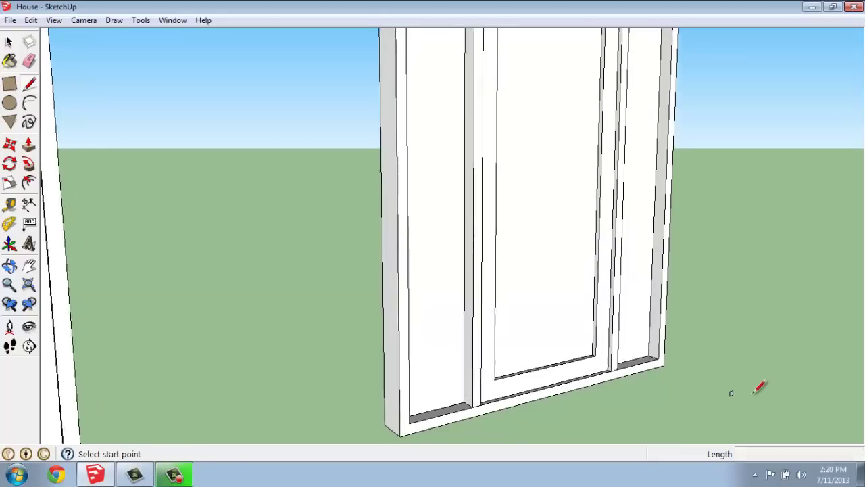
Draw the handle's path from the small outline: a short horizontal line, a long vertical line up, and a 3" return at its upper end.
{"action": "left_click", "coordinate": [8, 284]}
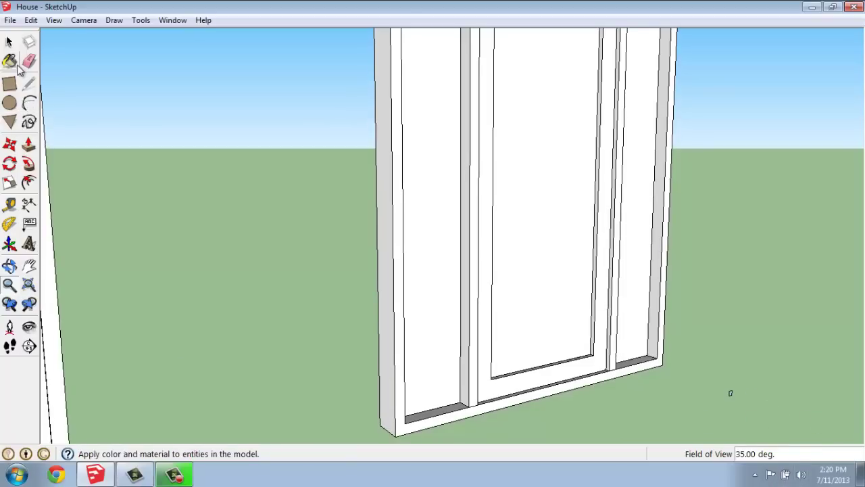
{"action": "left_click", "coordinate": [29, 83]}
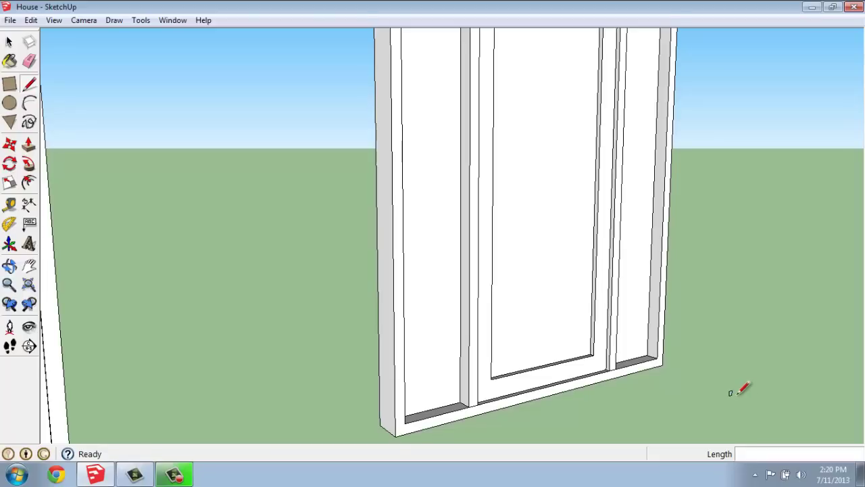
{"action": "left_click", "coordinate": [731, 392]}
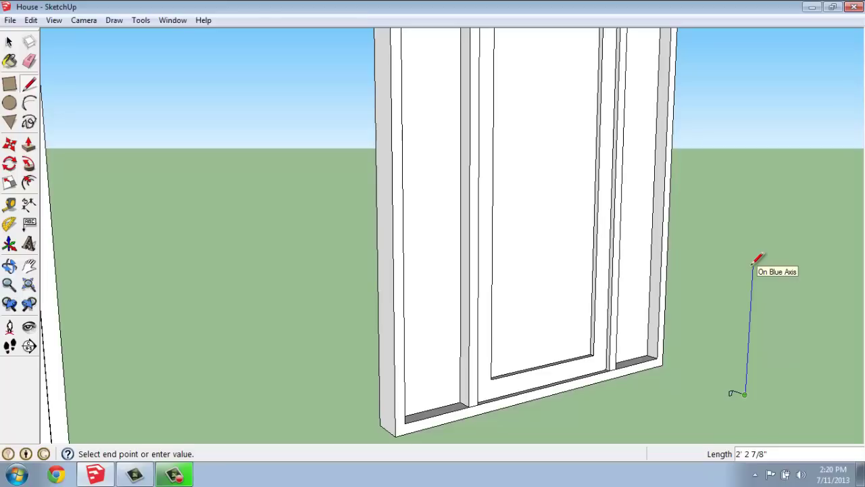
{"action": "key", "text": "Return"}
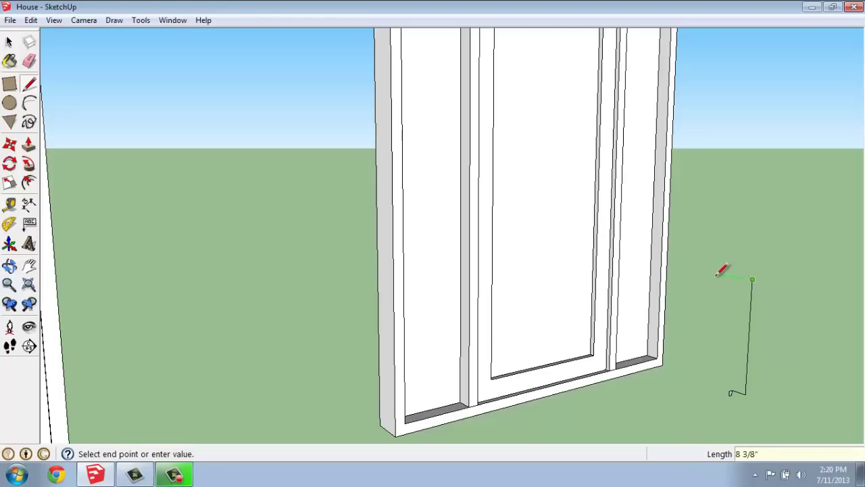
{"action": "type", "text": "3"}
{"action": "key", "text": "Return"}
{"action": "key", "text": "space"}
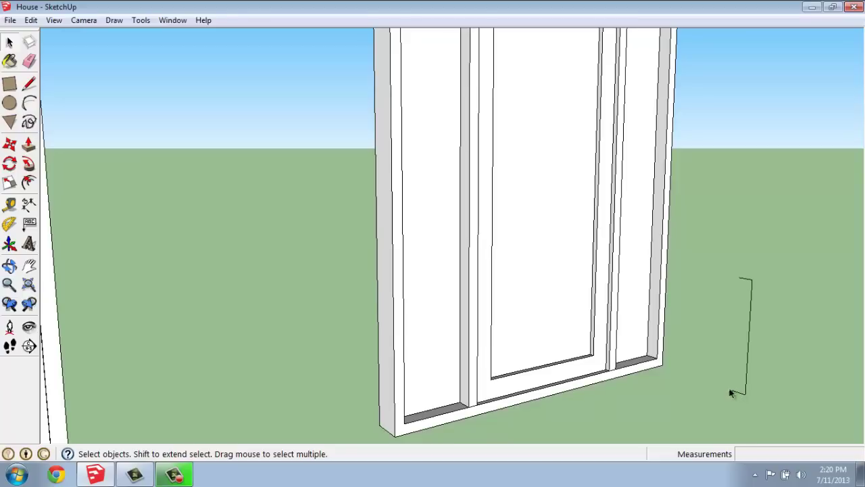
Extrude the small four-sided face along the handle's path lines with Follow Me to form the pull handle.
{"action": "key", "text": "o"}
{"action": "left_click_drag", "start_coordinate": [795, 367], "coordinate": [718, 294]}
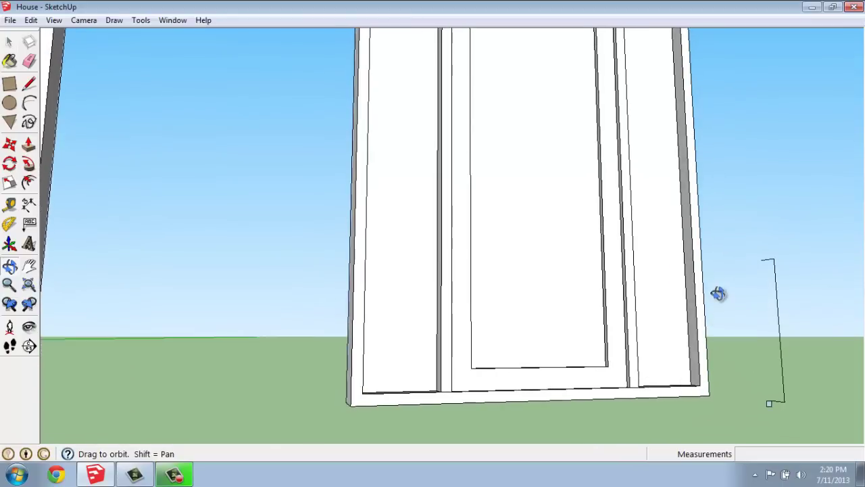
{"action": "key", "text": "space"}
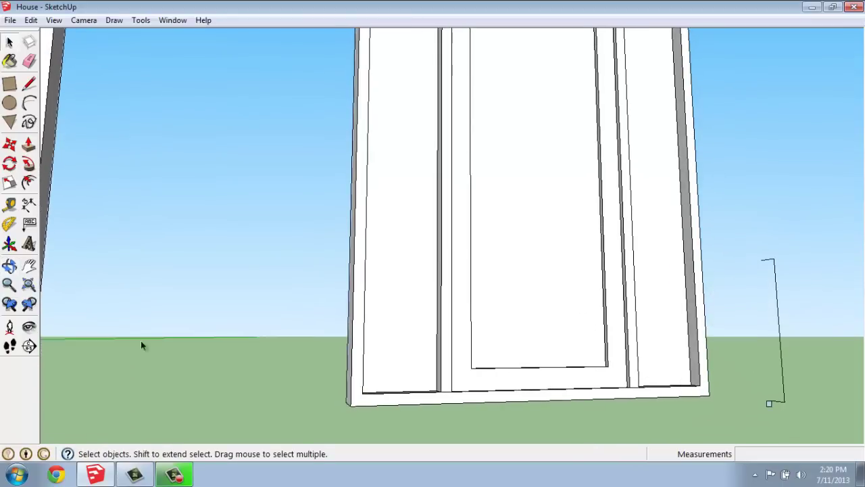
{"action": "left_click", "coordinate": [29, 164]}
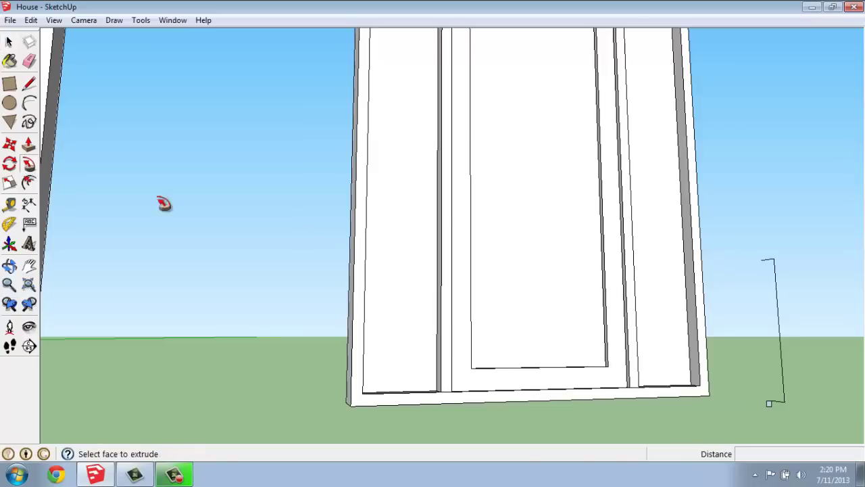
{"action": "left_click", "coordinate": [769, 405]}
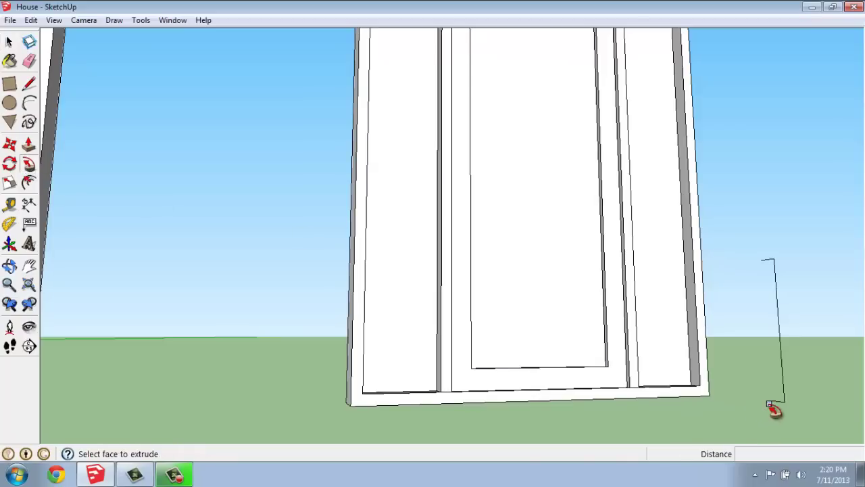
{"action": "left_click_drag", "start_coordinate": [769, 404], "coordinate": [751, 260]}
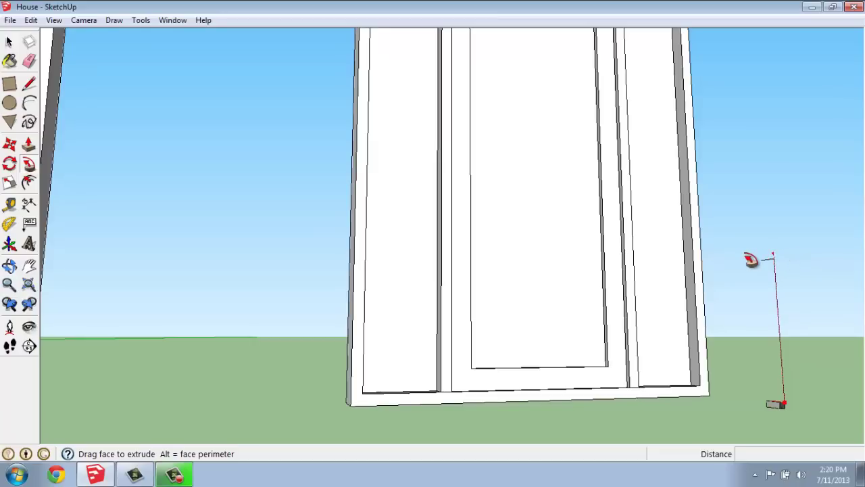
{"action": "middle_click_drag", "start_coordinate": [751, 260], "coordinate": [769, 357]}
{"action": "left_click_drag", "start_coordinate": [768, 357], "coordinate": [719, 260]}
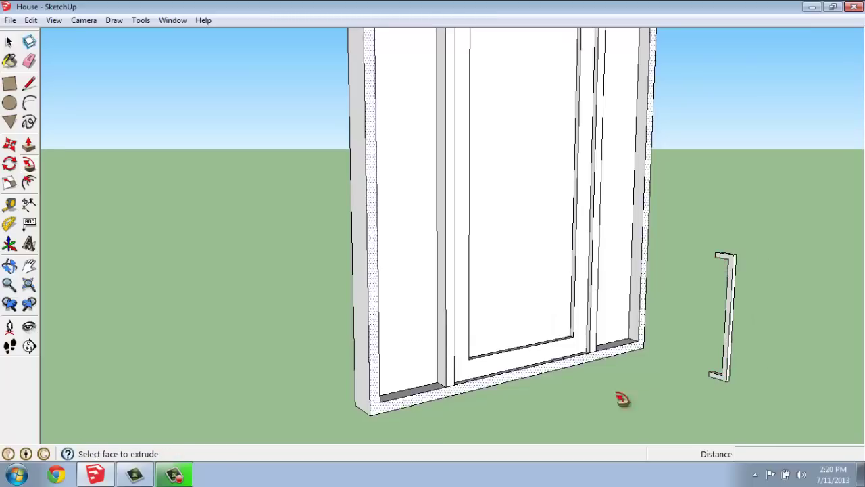
Select the entire pull handle and make it a group.
{"action": "mouse_move", "coordinate": [780, 332]}
{"action": "middle_mouse_down"}
{"action": "mouse_move", "coordinate": [737, 349]}
{"action": "mouse_move", "coordinate": [750, 336]}
{"action": "mouse_move", "coordinate": [786, 328]}
{"action": "middle_mouse_up"}
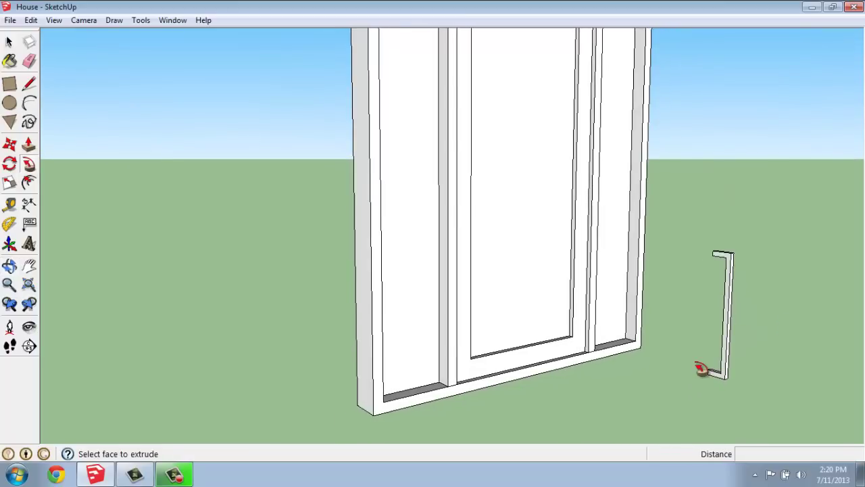
{"action": "left_click", "coordinate": [9, 43]}
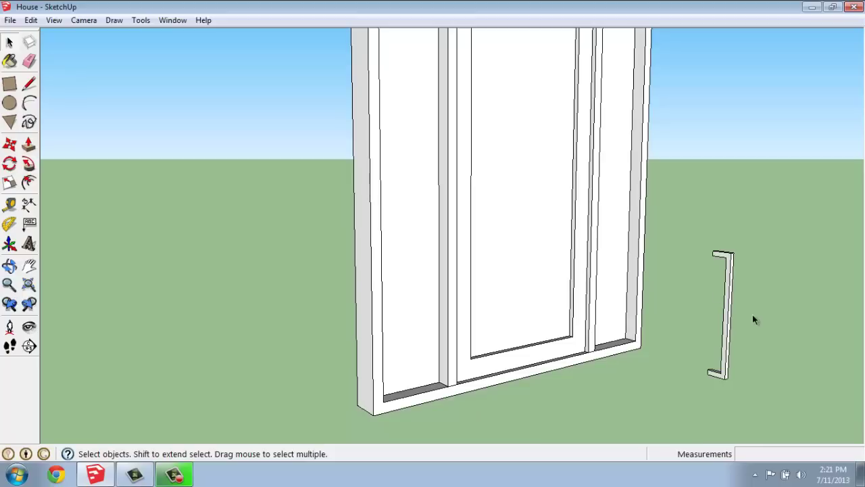
{"action": "left_click", "coordinate": [727, 310]}
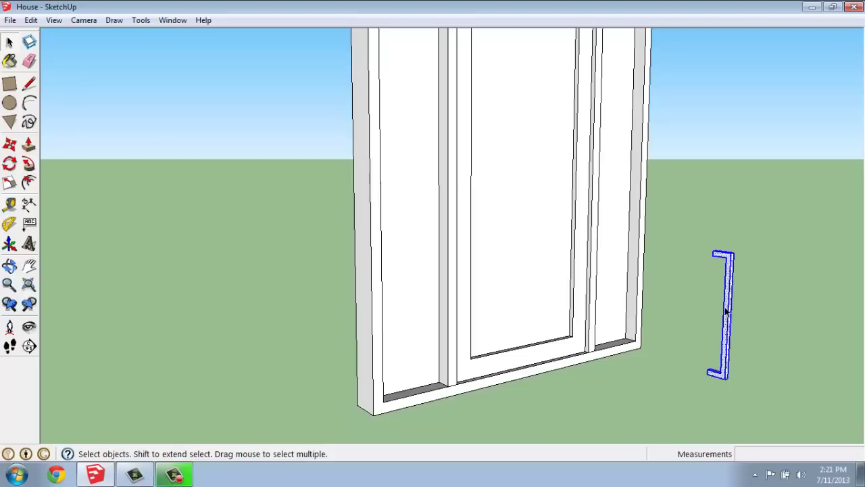
{"action": "right_click", "coordinate": [727, 311]}
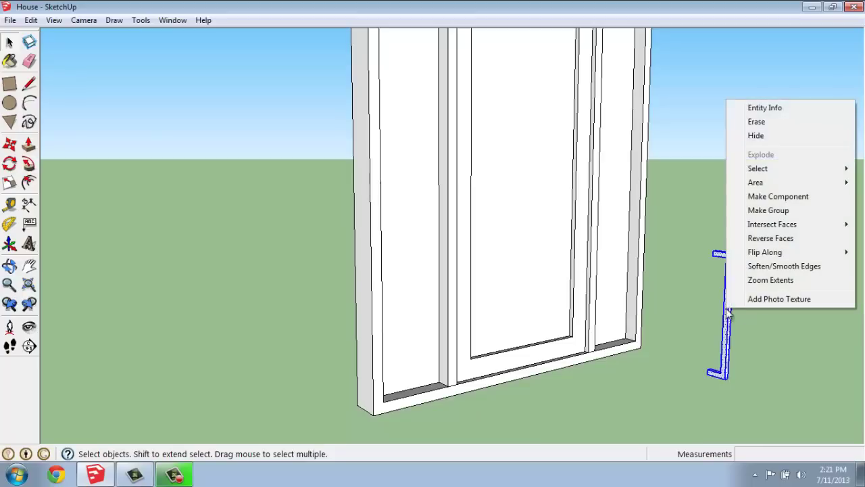
{"action": "left_click", "coordinate": [757, 210]}
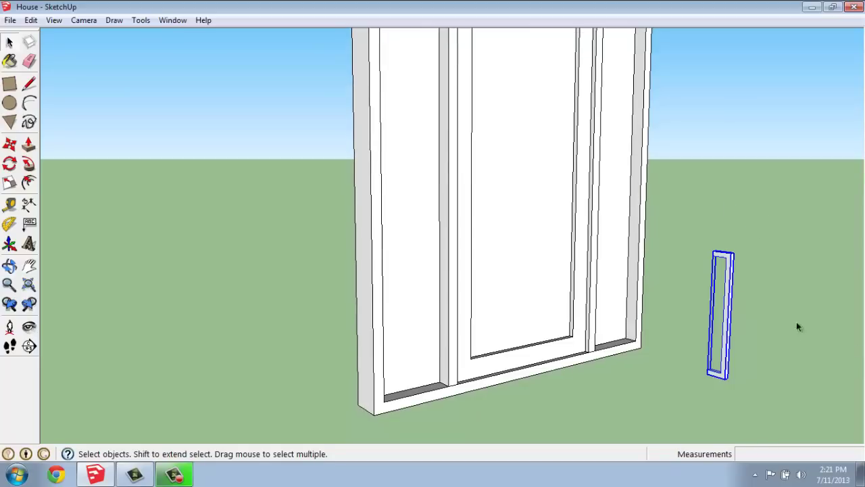
Copy the grouped handle about 2' 7" away from the original, on the side facing away from the door.
{"action": "middle_click_drag", "start_coordinate": [825, 338], "coordinate": [216, 232]}
{"action": "scroll", "coordinate": [172, 199], "scroll_direction": "down", "scroll_amount": 2}
{"action": "middle_click_drag", "start_coordinate": [171, 194], "coordinate": [170, 257]}
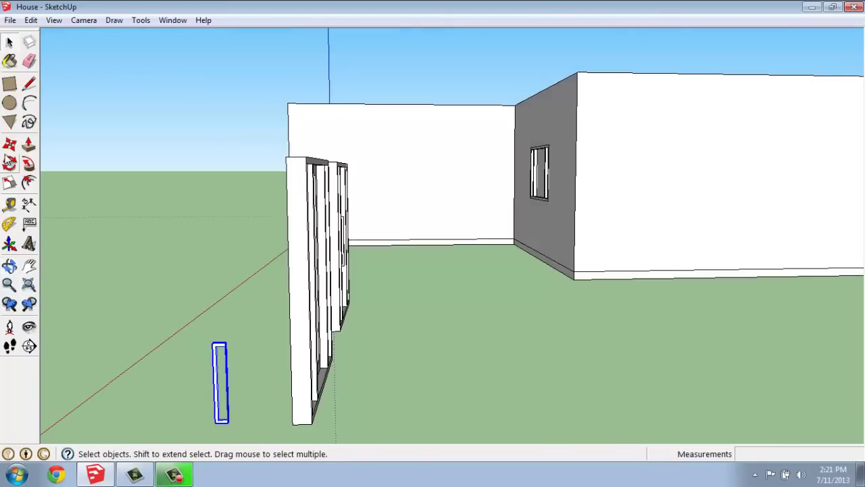
{"action": "scroll", "coordinate": [199, 308], "scroll_direction": "down", "scroll_amount": 2}
{"action": "middle_click_drag", "start_coordinate": [200, 308], "coordinate": [149, 338]}
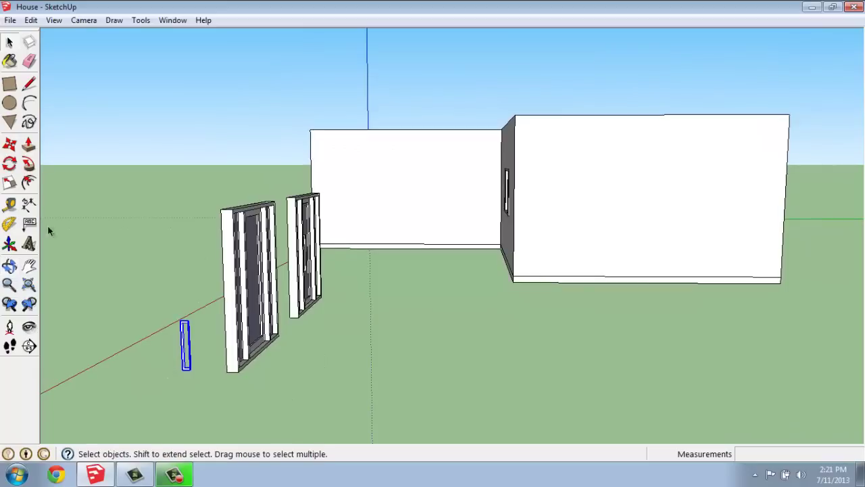
{"action": "left_click", "coordinate": [9, 144]}
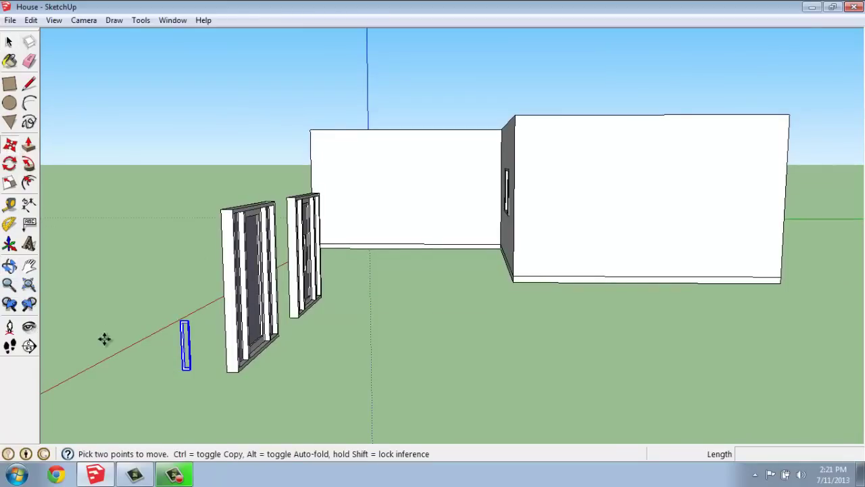
{"action": "left_click", "coordinate": [180, 371]}
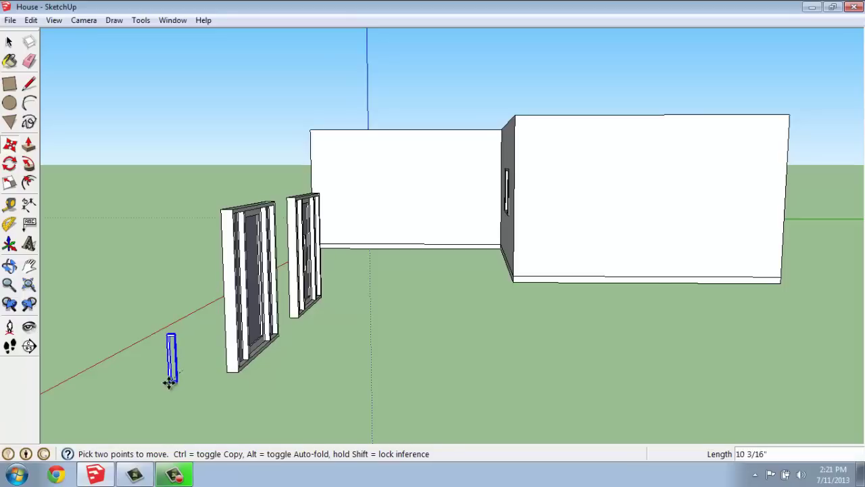
{"action": "key", "text": "ctrl"}
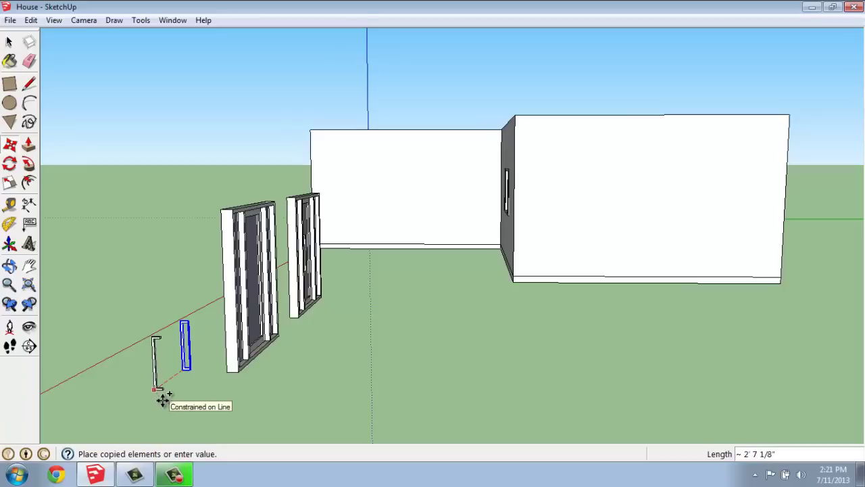
{"action": "left_click", "coordinate": [162, 399]}
Mirror the copied handle by scaling it to -1 along the green axis, and clear the selection.
{"action": "middle_click_drag", "start_coordinate": [106, 352], "coordinate": [365, 349]}
{"action": "middle_click_drag", "start_coordinate": [699, 406], "coordinate": [513, 407]}
{"action": "middle_click_drag", "start_coordinate": [337, 404], "coordinate": [387, 309]}
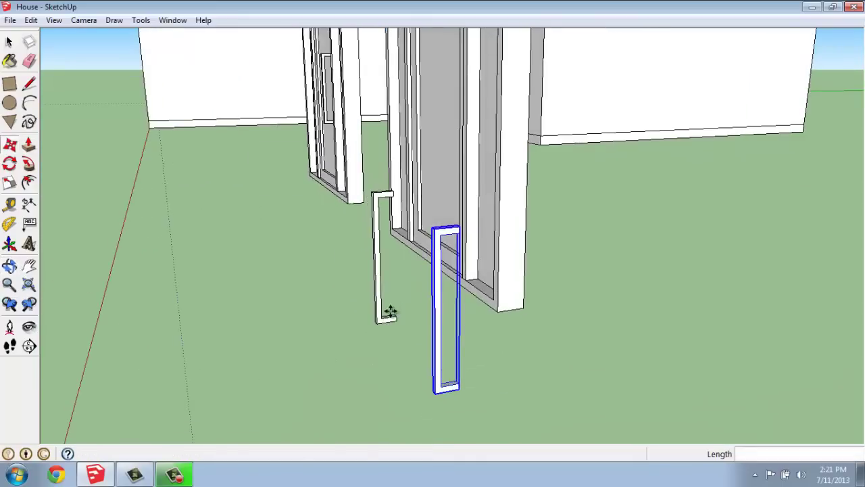
{"action": "left_click", "coordinate": [9, 185]}
{"action": "middle_click_drag", "start_coordinate": [401, 325], "coordinate": [428, 328]}
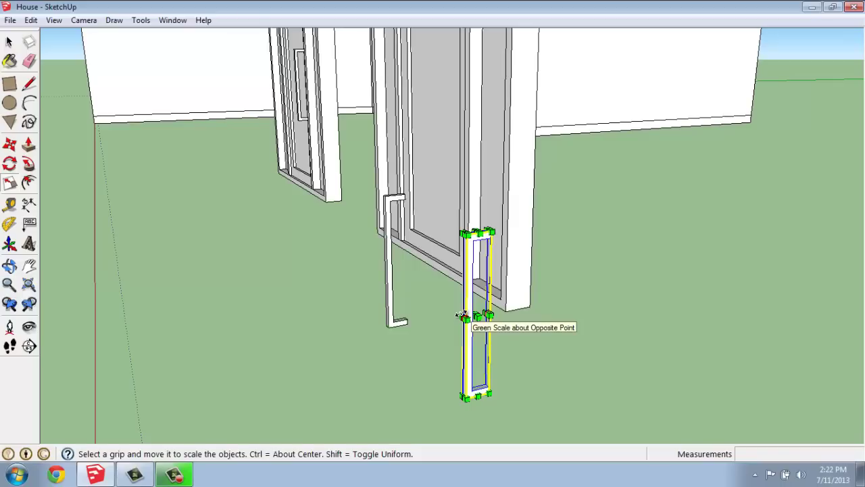
{"action": "left_click_drag", "start_coordinate": [462, 315], "coordinate": [512, 307]}
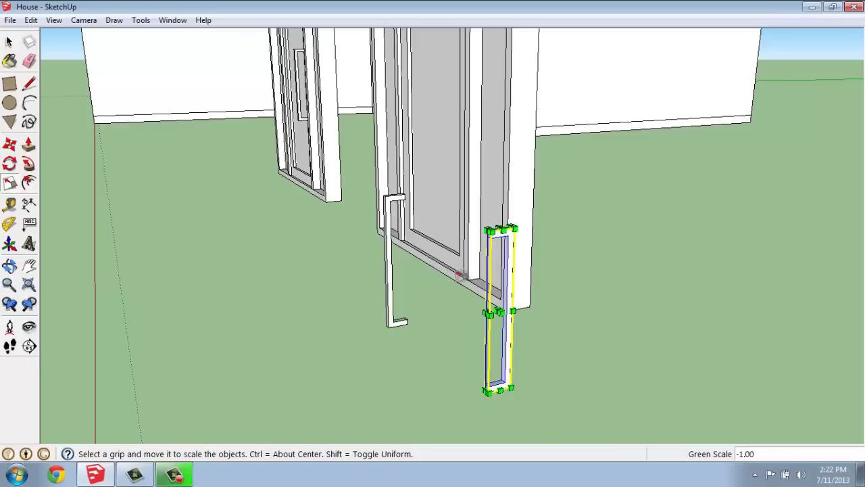
{"action": "left_click", "coordinate": [10, 42]}
{"action": "left_click", "coordinate": [392, 347]}
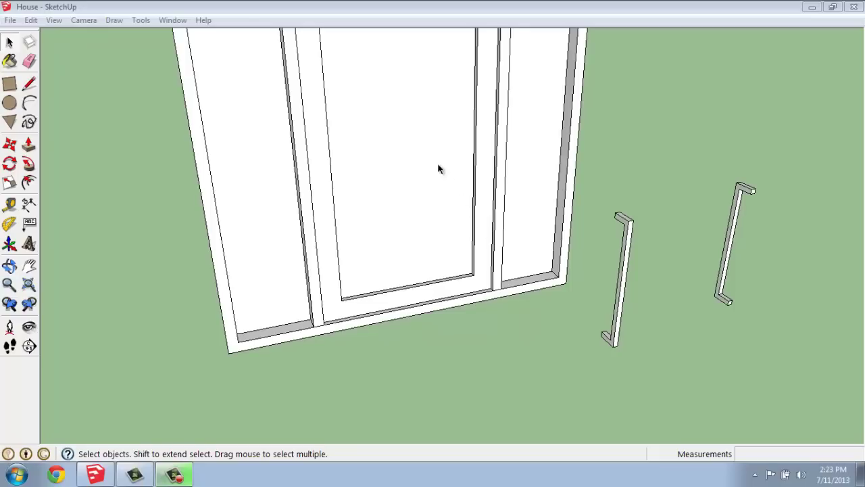
Add a horizontal guide 4' above the door's lower edge and a vertical guide 1" from the inner edge of its handle-side border.
{"action": "left_click", "coordinate": [10, 205]}
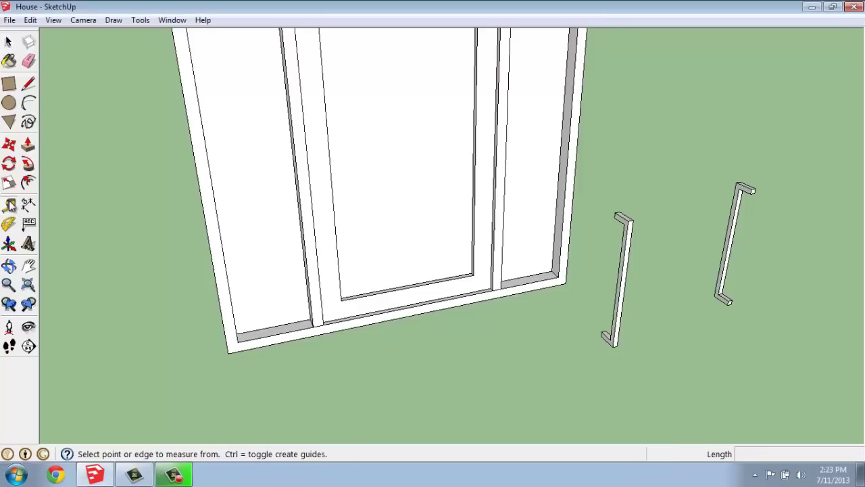
{"action": "left_click", "coordinate": [478, 276]}
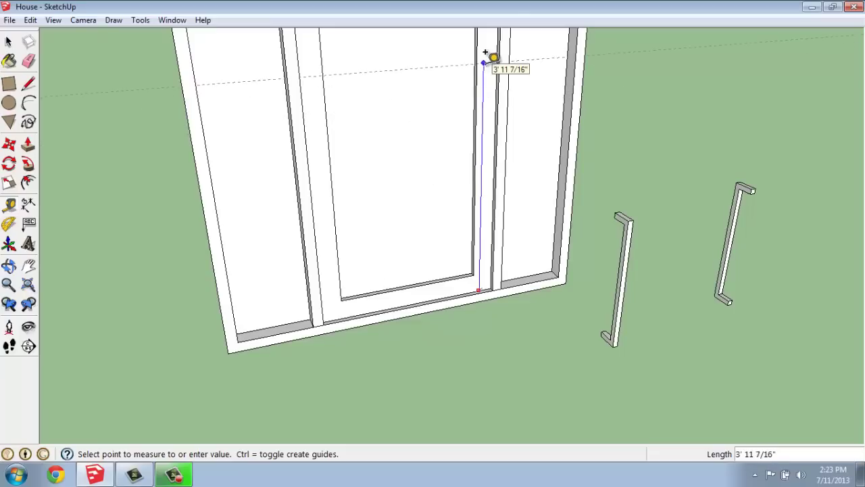
{"action": "type", "text": "4'"}
{"action": "key", "text": "Return"}
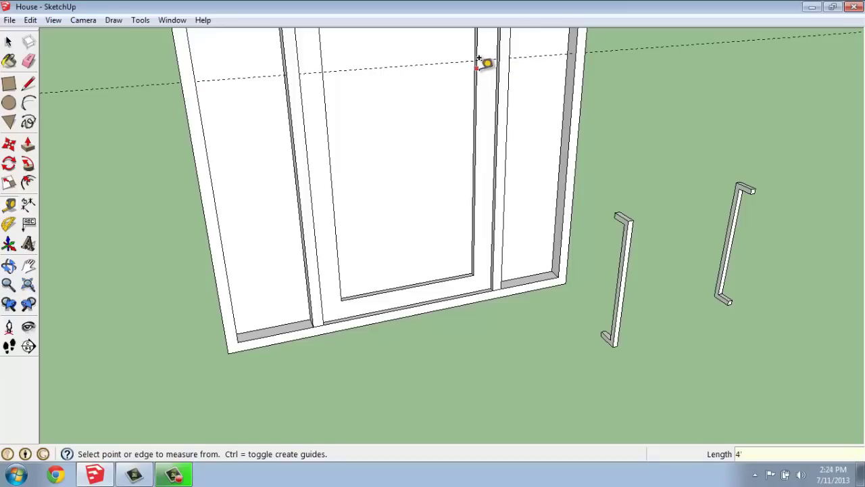
{"action": "left_click", "coordinate": [477, 66]}
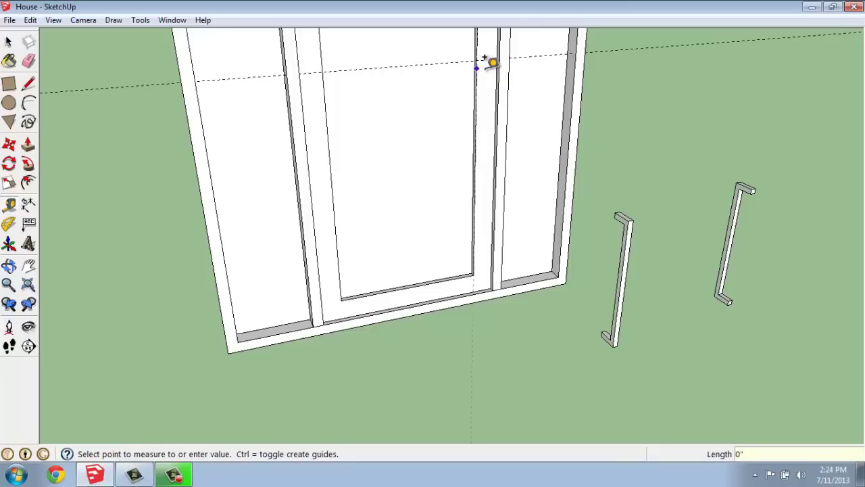
{"action": "left_click", "coordinate": [497, 62]}
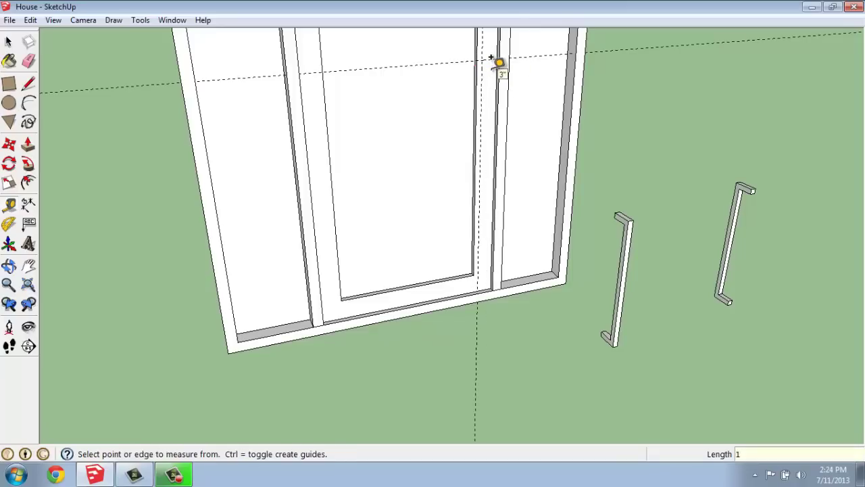
Move the original handle by its upper inner corner onto the intersection of the two guides on the door's border.
{"action": "left_click", "coordinate": [9, 144]}
{"action": "scroll", "coordinate": [613, 205], "scroll_direction": "up", "scroll_amount": 2}
{"action": "scroll", "coordinate": [615, 211], "scroll_direction": "up", "scroll_amount": 2}
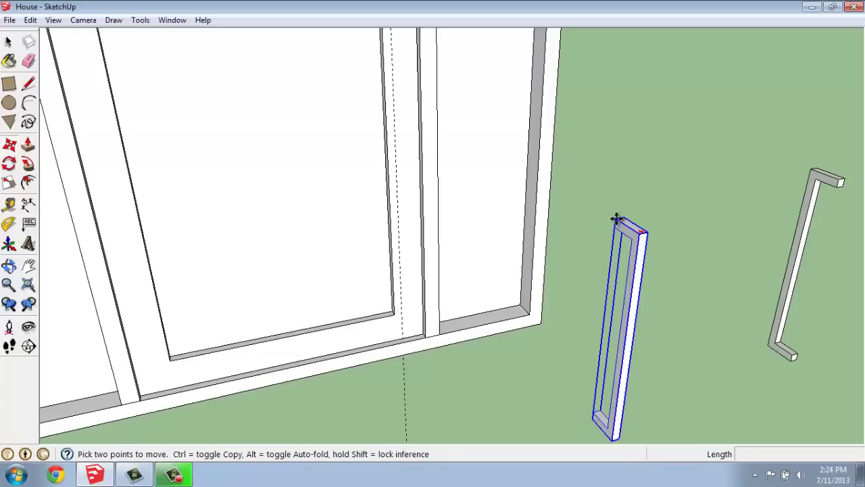
{"action": "scroll", "coordinate": [617, 218], "scroll_direction": "down", "scroll_amount": 4}
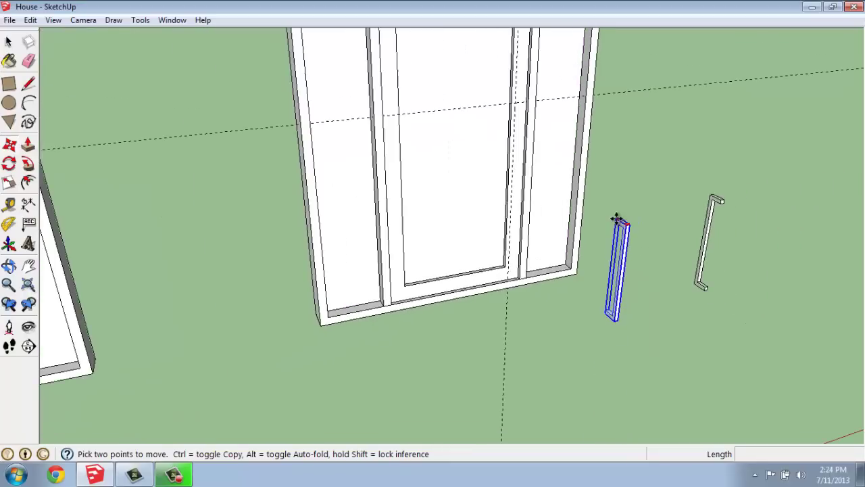
{"action": "left_click", "coordinate": [616, 218]}
{"action": "scroll", "coordinate": [509, 74], "scroll_direction": "up", "scroll_amount": 3}
{"action": "scroll", "coordinate": [508, 75], "scroll_direction": "up", "scroll_amount": 2}
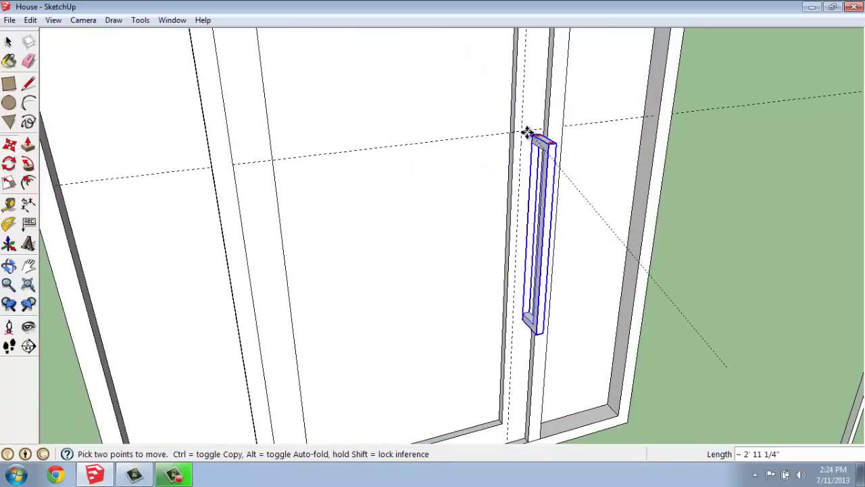
{"action": "left_click", "coordinate": [524, 134]}
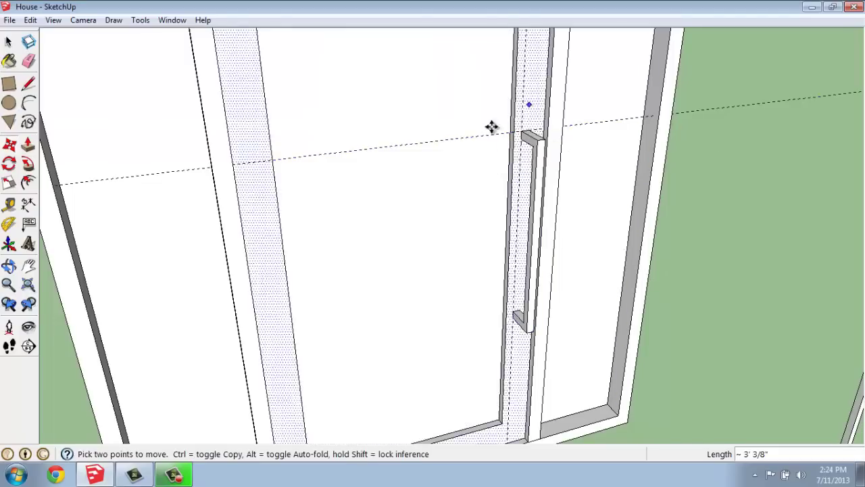
On the door's opposite face, add a horizontal guide 4' above its lower edge and a vertical guide 1" from the handle-side border's inner edge.
{"action": "scroll", "coordinate": [703, 189], "scroll_direction": "down", "scroll_amount": 4}
{"action": "middle_click_drag", "start_coordinate": [736, 181], "coordinate": [266, 139]}
{"action": "middle_click_drag", "start_coordinate": [354, 109], "coordinate": [257, 110]}
{"action": "scroll", "coordinate": [257, 110], "scroll_direction": "up", "scroll_amount": 2}
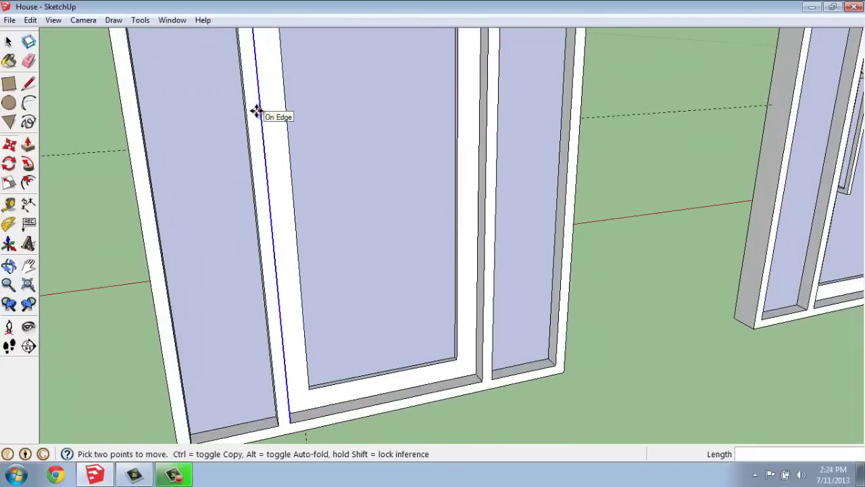
{"action": "left_click", "coordinate": [8, 208]}
{"action": "left_click", "coordinate": [397, 375]}
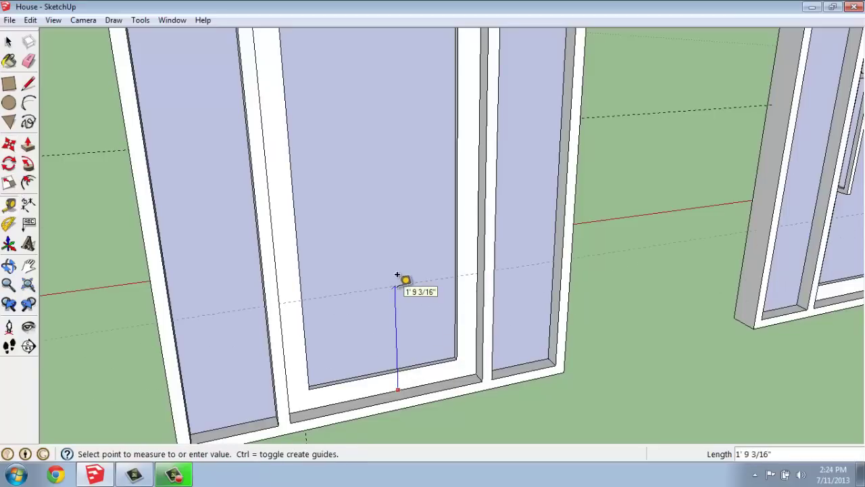
{"action": "key", "text": "Return"}
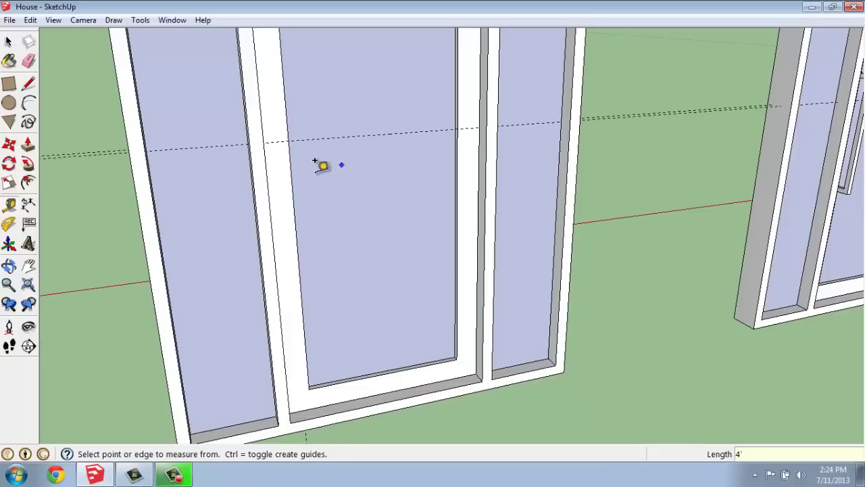
{"action": "left_click", "coordinate": [290, 161]}
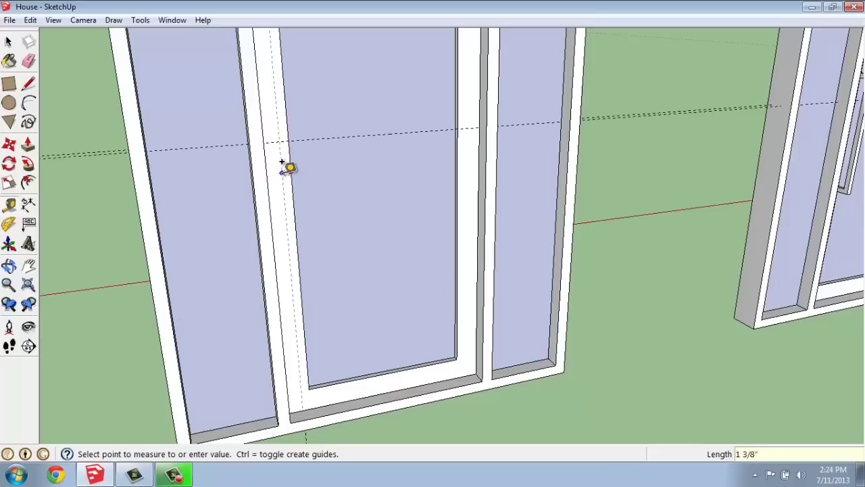
{"action": "left_click", "coordinate": [289, 165]}
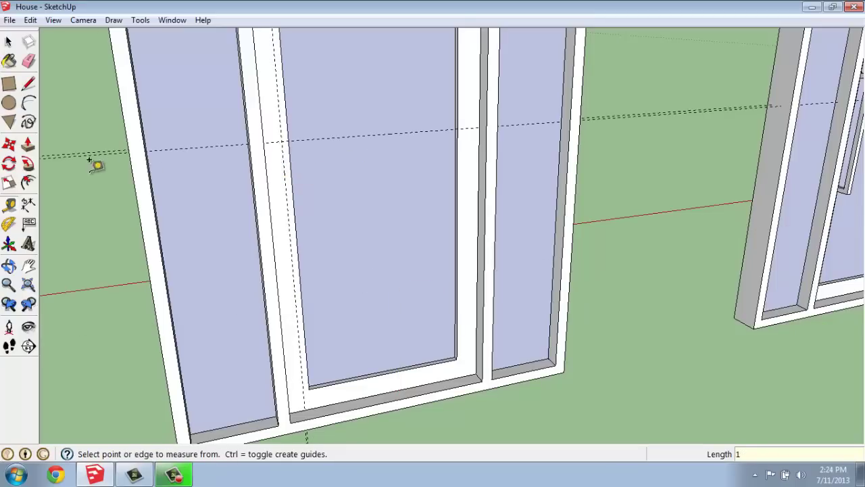
Move the mirrored handle by its upper corner onto the intersection of the two guides on the door's opposite face.
{"action": "left_click", "coordinate": [8, 144]}
{"action": "scroll", "coordinate": [182, 196], "scroll_direction": "down", "scroll_amount": 2}
{"action": "scroll", "coordinate": [183, 196], "scroll_direction": "down", "scroll_amount": 2}
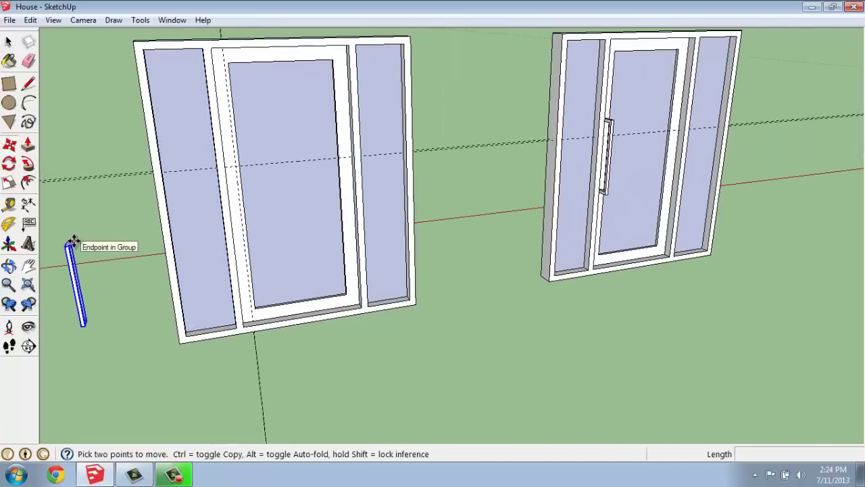
{"action": "left_click", "coordinate": [73, 241]}
{"action": "scroll", "coordinate": [237, 177], "scroll_direction": "up", "scroll_amount": 4}
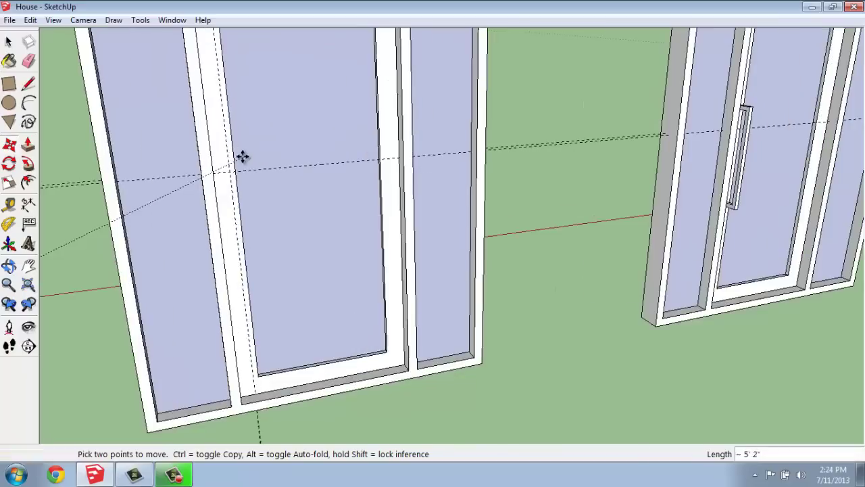
{"action": "left_click", "coordinate": [228, 177]}
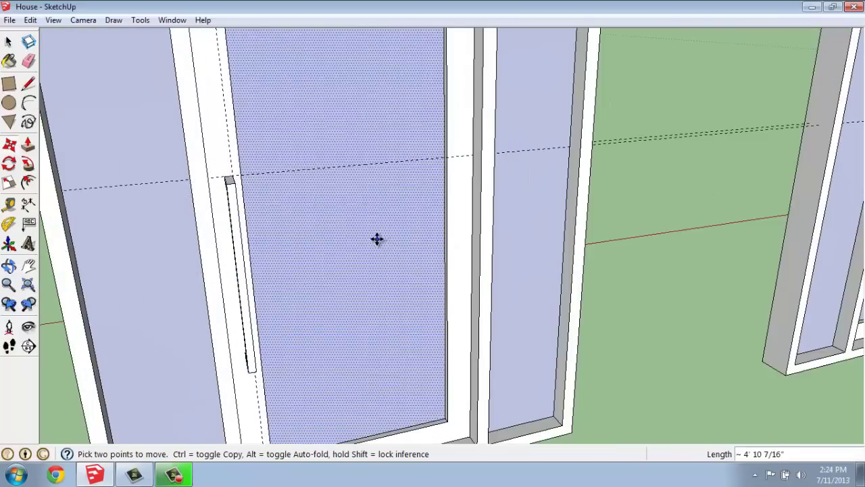
{"action": "key", "text": "space"}
Erase all construction guides around the two doors.
{"action": "scroll", "coordinate": [107, 240], "scroll_direction": "down", "scroll_amount": 5}
{"action": "middle_click_drag", "start_coordinate": [106, 241], "coordinate": [736, 239]}
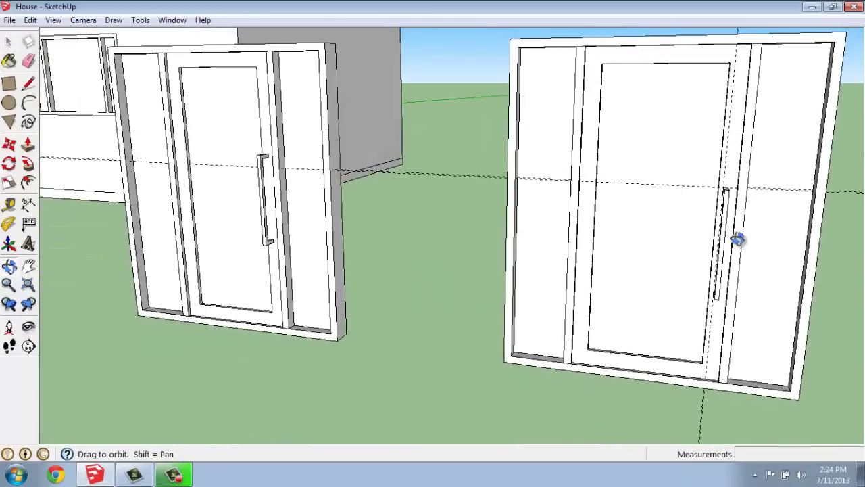
{"action": "left_click", "coordinate": [29, 61]}
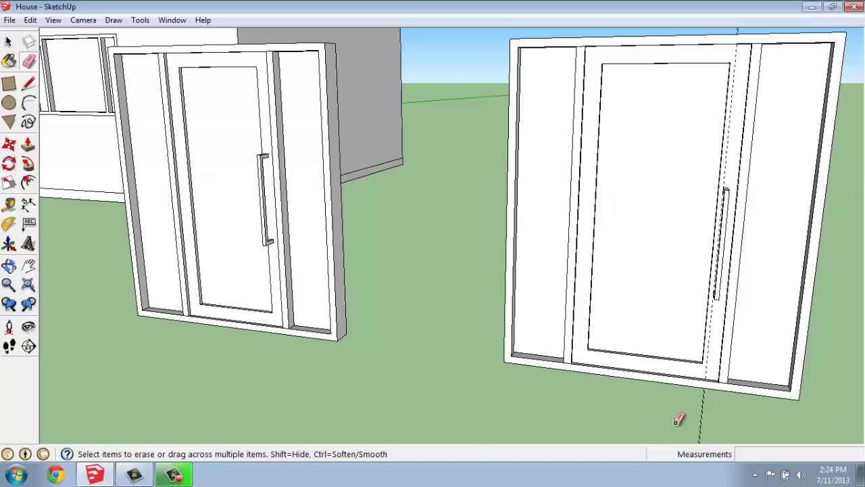
{"action": "scroll", "coordinate": [512, 332], "scroll_direction": "down", "scroll_amount": 5}
{"action": "mouse_move", "coordinate": [527, 350]}
{"action": "middle_mouse_down"}
{"action": "mouse_move", "coordinate": [593, 347]}
{"action": "mouse_move", "coordinate": [576, 315]}
{"action": "middle_mouse_up"}
{"action": "scroll", "coordinate": [452, 315], "scroll_direction": "down", "scroll_amount": 3}
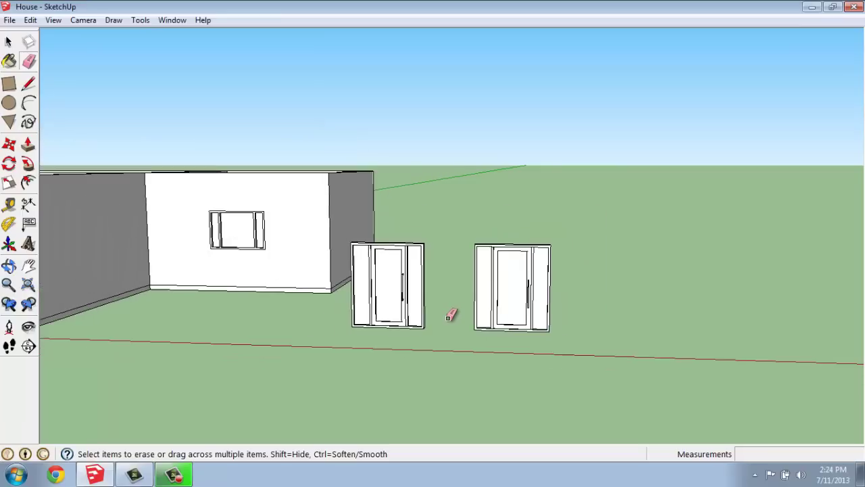
Open the house walls group for editing at the front wall with the two large windows.
{"action": "scroll", "coordinate": [358, 307], "scroll_direction": "down", "scroll_amount": 6}
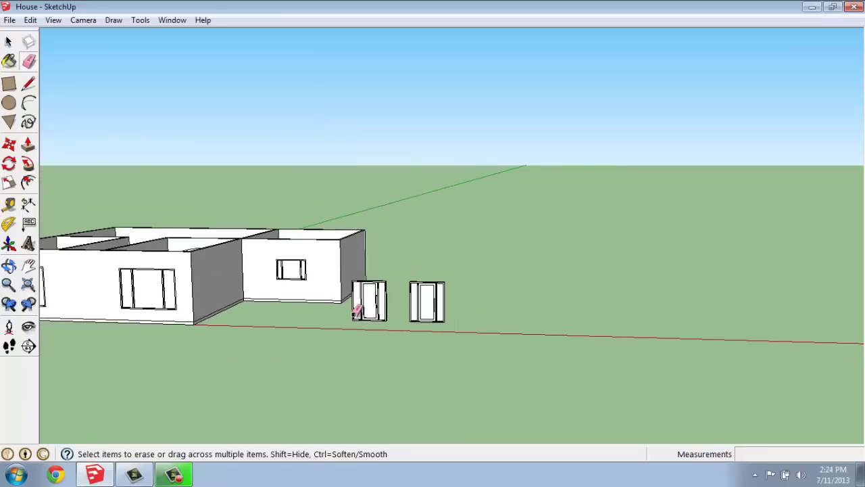
{"action": "scroll", "coordinate": [111, 296], "scroll_direction": "up", "scroll_amount": 6}
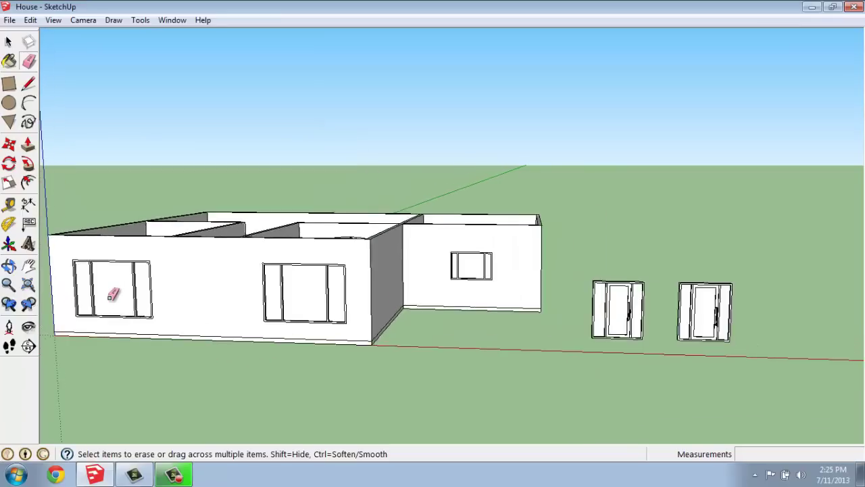
{"action": "scroll", "coordinate": [111, 298], "scroll_direction": "up", "scroll_amount": 2}
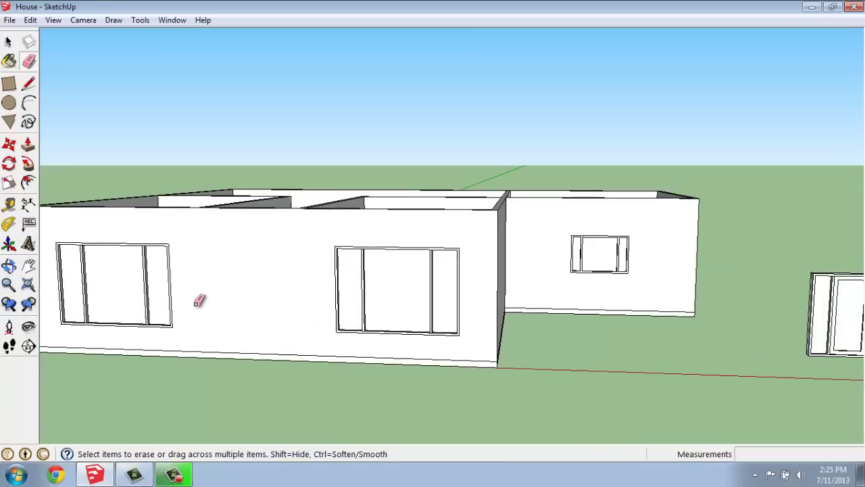
{"action": "mouse_move", "coordinate": [142, 340]}
{"action": "middle_mouse_down"}
{"action": "mouse_move", "coordinate": [269, 352]}
{"action": "mouse_move", "coordinate": [291, 342]}
{"action": "mouse_move", "coordinate": [241, 332]}
{"action": "mouse_move", "coordinate": [257, 357]}
{"action": "middle_mouse_up"}
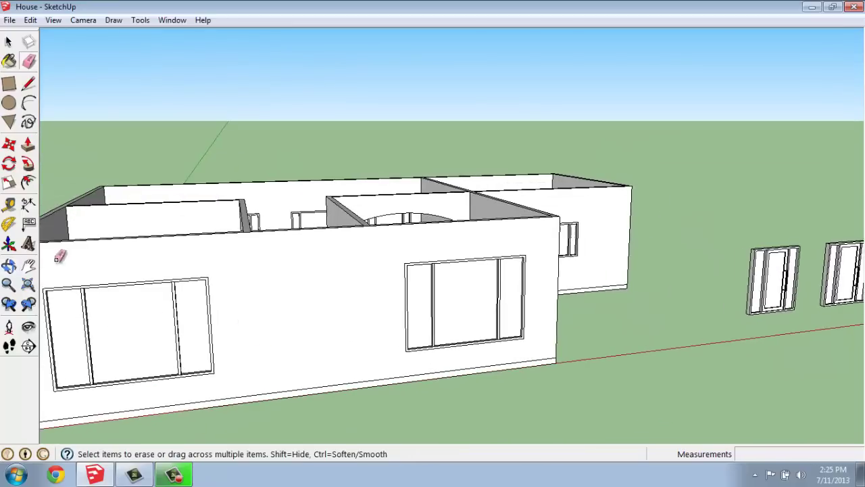
{"action": "left_click", "coordinate": [9, 206]}
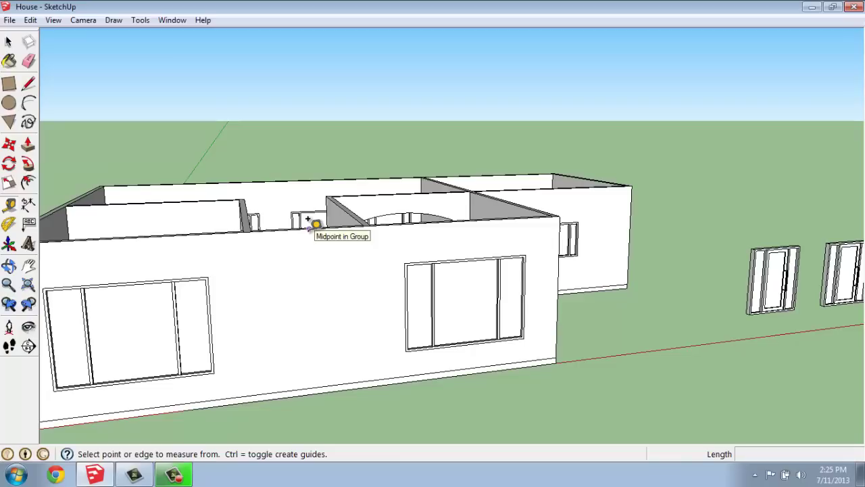
{"action": "key", "text": "space"}
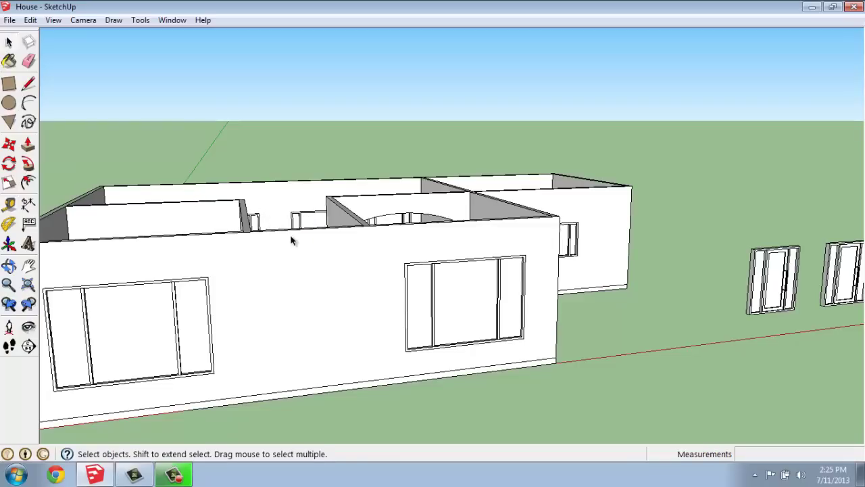
{"action": "double_click", "coordinate": [309, 234]}
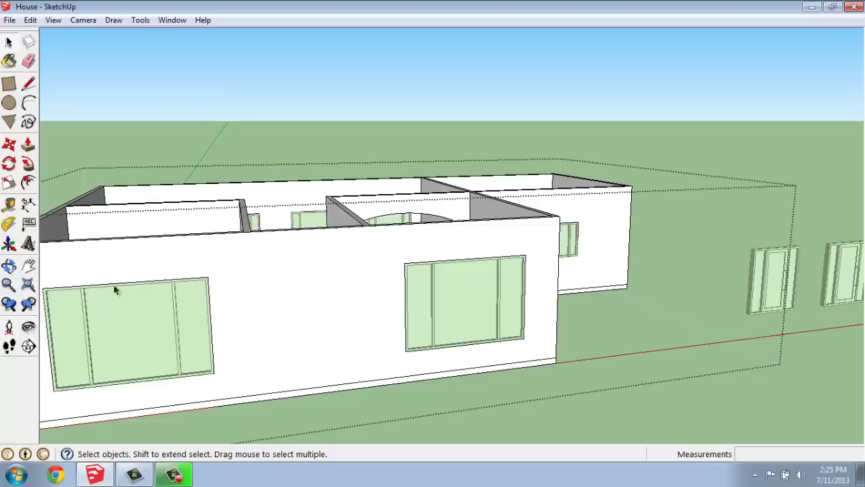
Add a horizontal guide 7' above the base line of the front wall.
{"action": "left_click", "coordinate": [8, 205]}
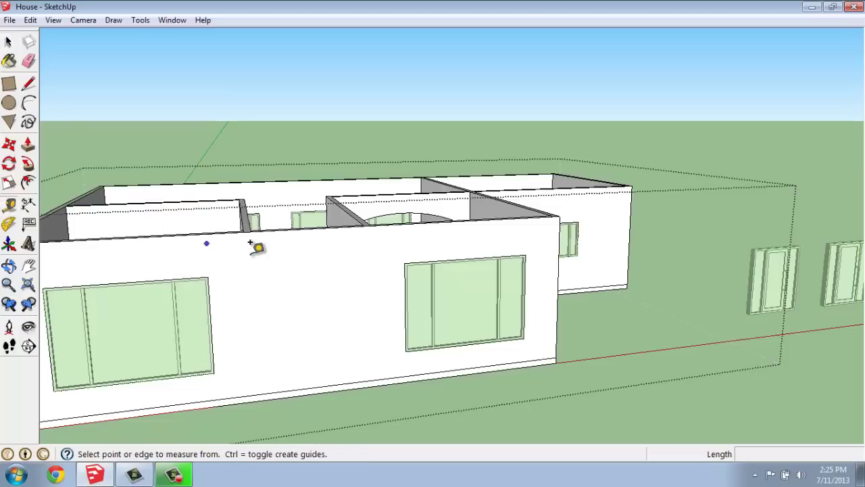
{"action": "left_click", "coordinate": [309, 227]}
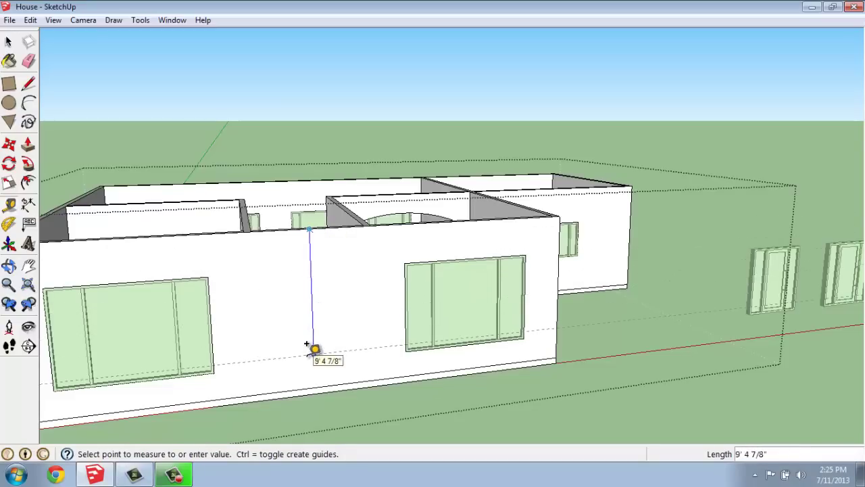
{"action": "left_click", "coordinate": [309, 346]}
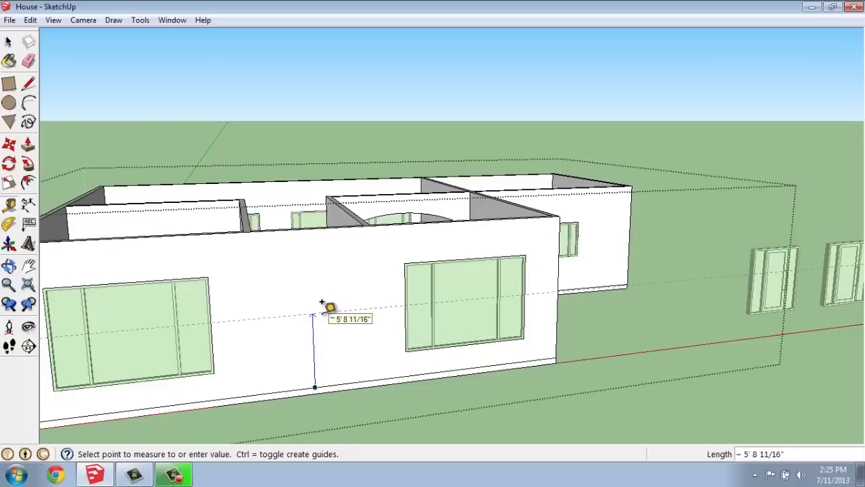
{"action": "key", "text": "Return"}
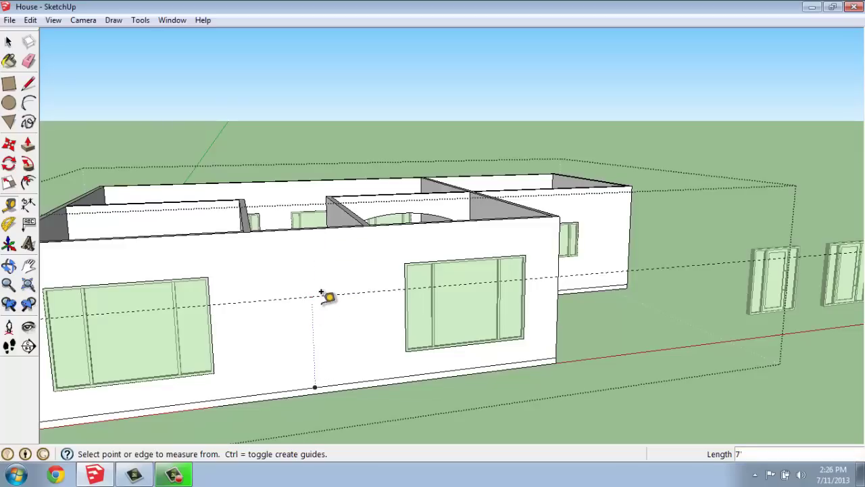
Draw a vertical line on the front wall from its top edge's midpoint down to the base line's midpoint.
{"action": "left_click", "coordinate": [28, 83]}
{"action": "left_click", "coordinate": [309, 229]}
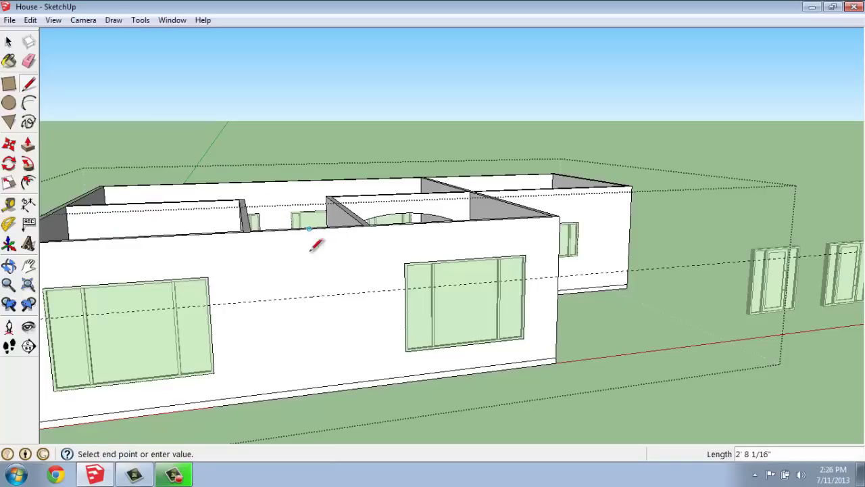
{"action": "left_click", "coordinate": [315, 387]}
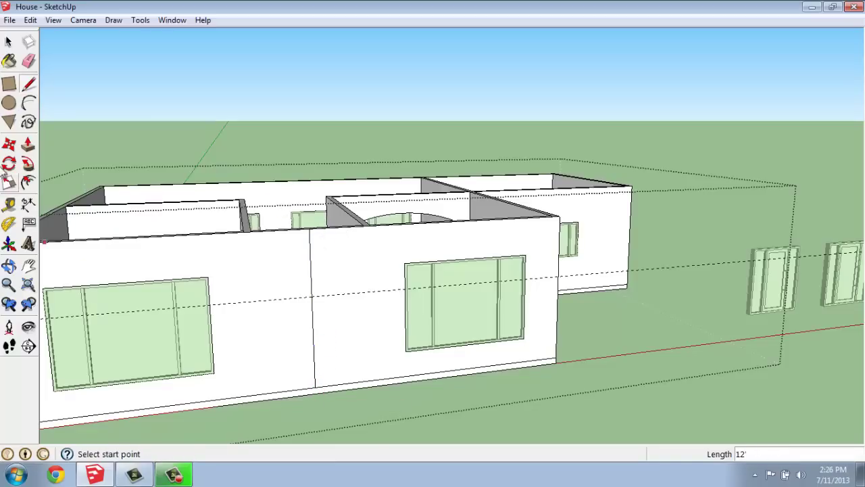
Add vertical guides 3' to either side of the front wall's centre line.
{"action": "left_click", "coordinate": [8, 205]}
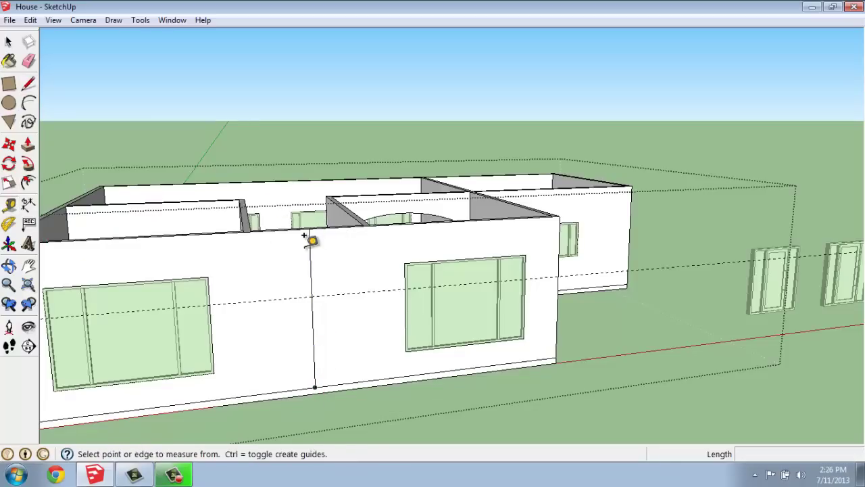
{"action": "left_click", "coordinate": [313, 295]}
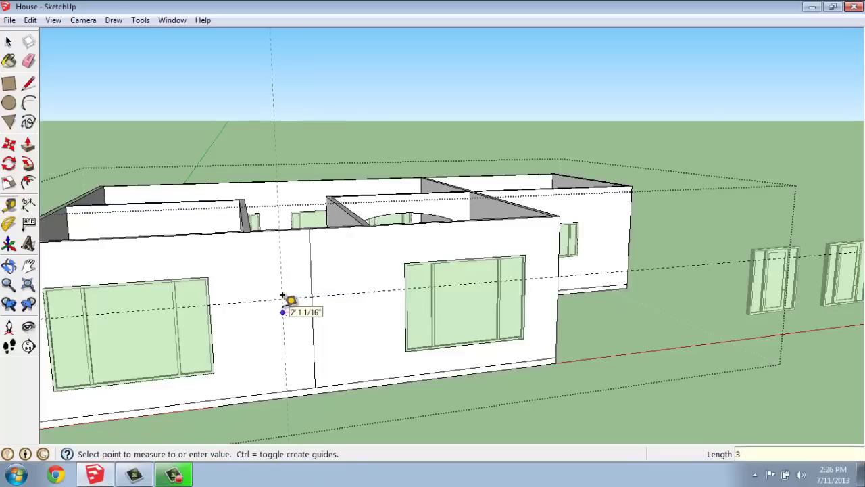
{"action": "key", "text": "Return"}
{"action": "left_click", "coordinate": [311, 300]}
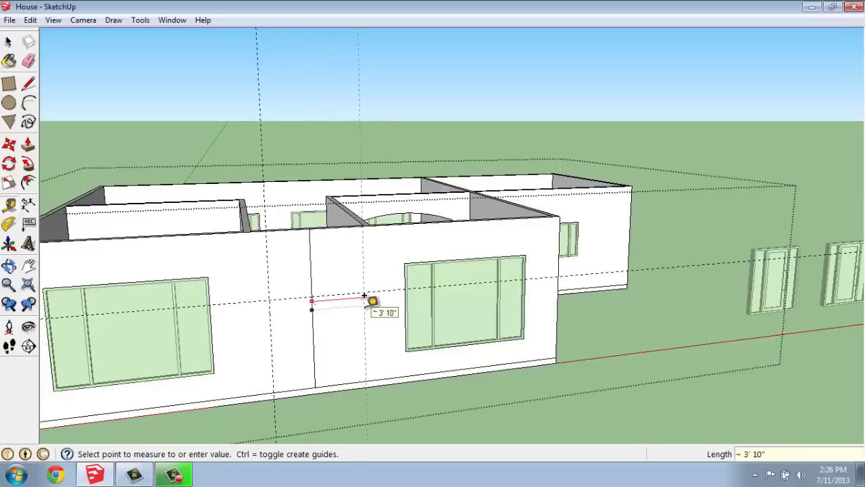
{"action": "type", "text": "3'"}
{"action": "key", "text": "Return"}
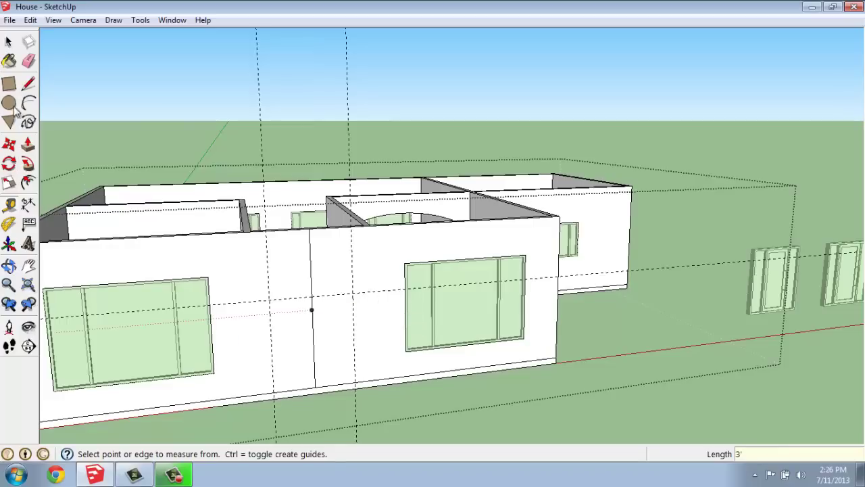
Draw a 7' by 6' door-opening rectangle on the front wall between the guides, from the horizontal guide down to the base line.
{"action": "left_click", "coordinate": [9, 84]}
{"action": "left_click", "coordinate": [10, 84]}
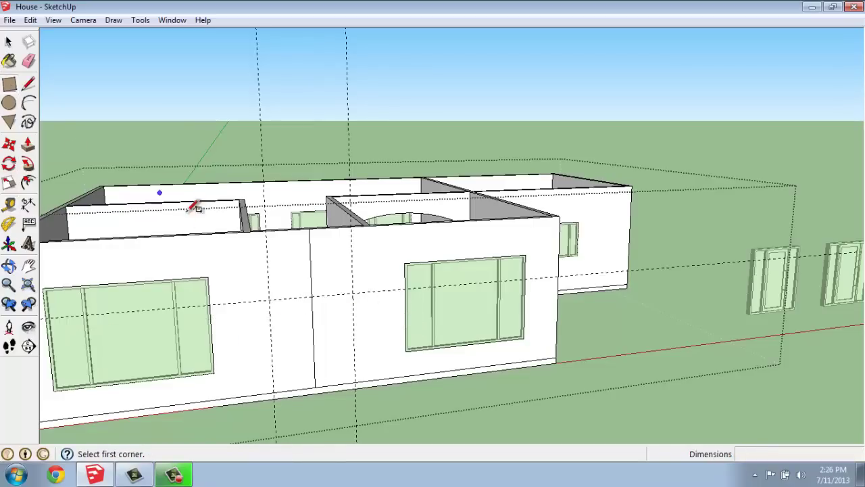
{"action": "left_click", "coordinate": [269, 300]}
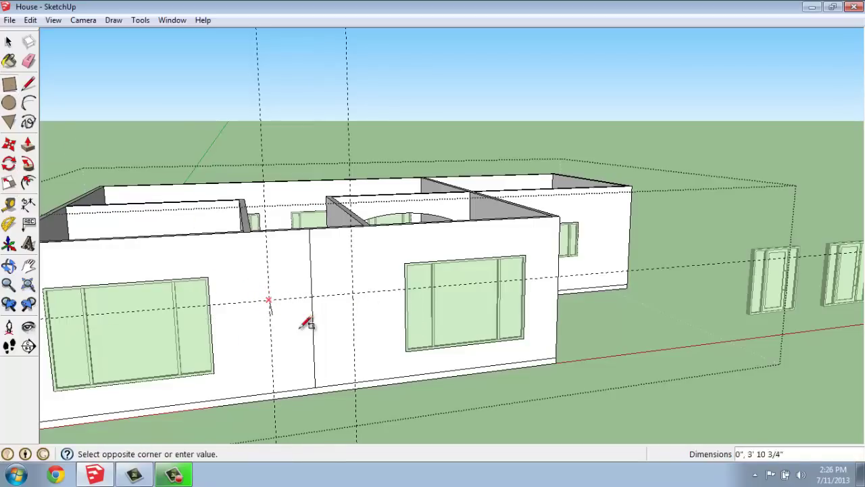
{"action": "left_click", "coordinate": [357, 381]}
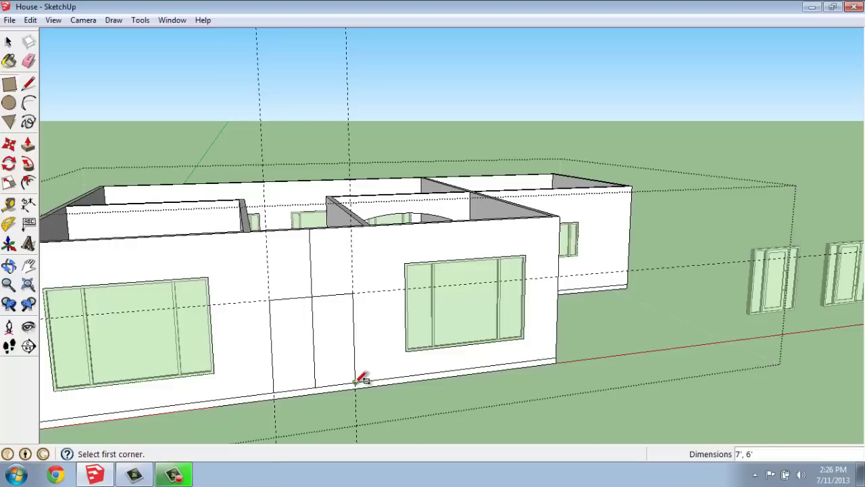
Erase the vertical centre line above and inside the door-opening rectangle.
{"action": "left_click", "coordinate": [30, 62]}
{"action": "left_click", "coordinate": [313, 279]}
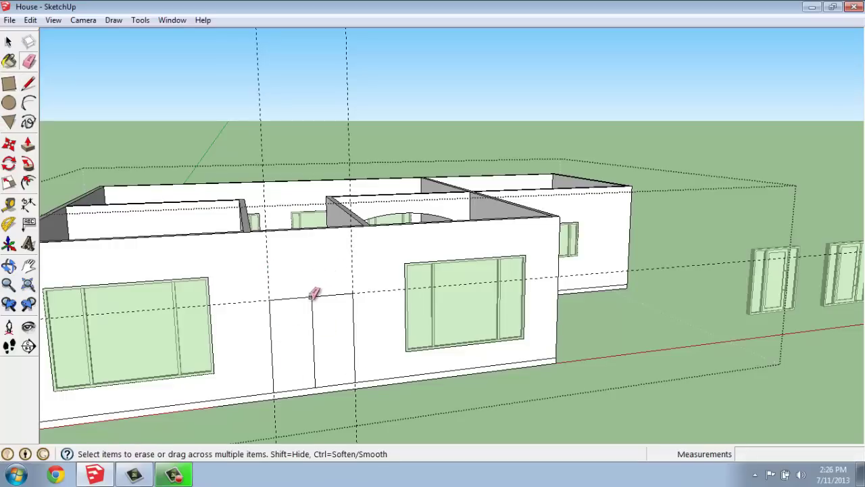
{"action": "left_click", "coordinate": [314, 306]}
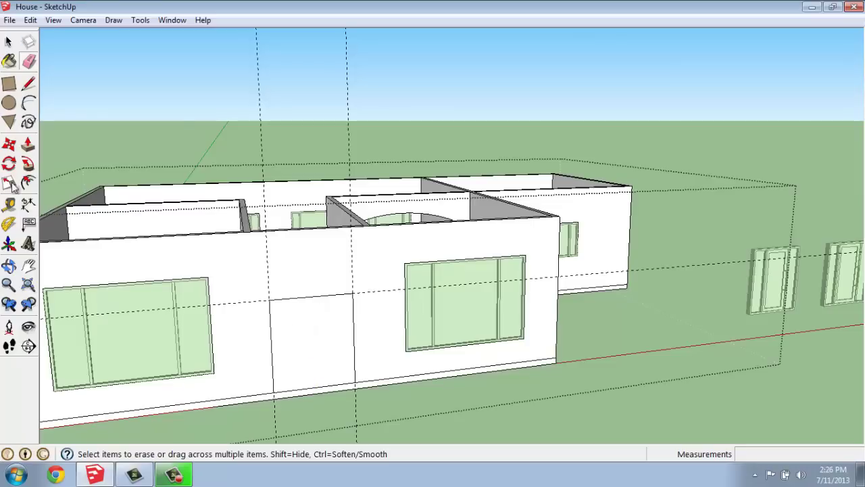
{"action": "left_click", "coordinate": [28, 146]}
{"action": "left_click", "coordinate": [317, 362]}
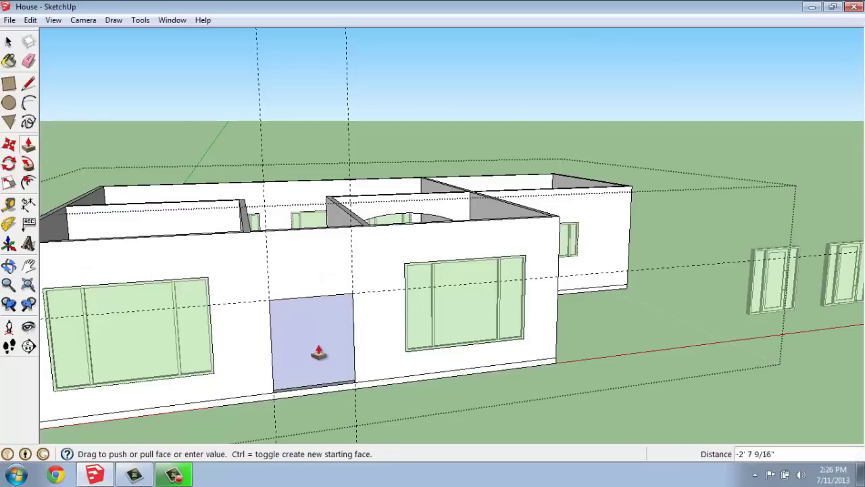
{"action": "key", "text": "p"}
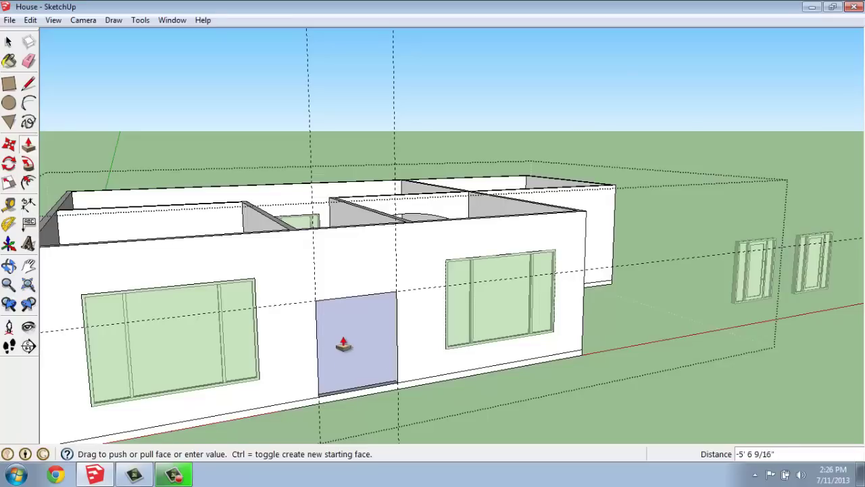
{"action": "middle_click_drag", "start_coordinate": [353, 342], "coordinate": [329, 343]}
{"action": "left_click", "coordinate": [323, 344]}
{"action": "left_click_drag", "start_coordinate": [323, 345], "coordinate": [321, 342]}
{"action": "key", "text": "Escape"}
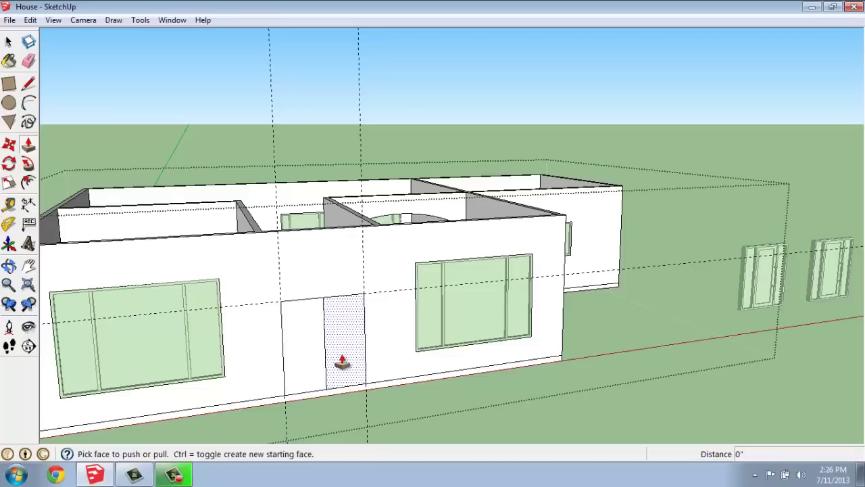
Erase the vertical line splitting the door-opening rectangle and push the whole rectangle 6" through the front wall.
{"action": "key", "text": "e"}
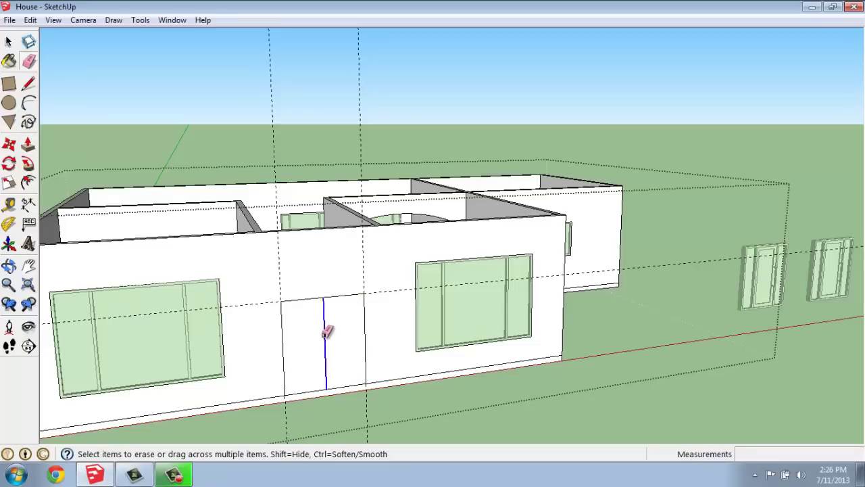
{"action": "key", "text": "p"}
{"action": "left_click", "coordinate": [325, 359]}
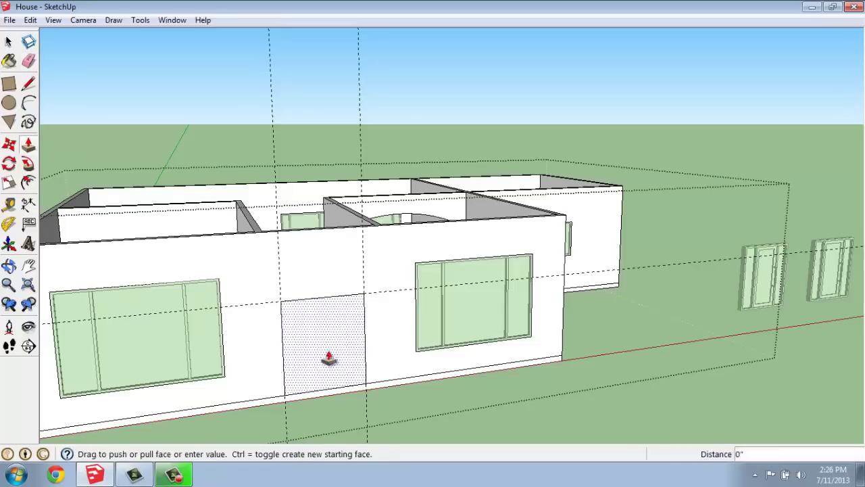
{"action": "mouse_move", "coordinate": [326, 358]}
{"action": "middle_mouse_down"}
{"action": "mouse_move", "coordinate": [315, 348]}
{"action": "mouse_move", "coordinate": [225, 362]}
{"action": "middle_mouse_up"}
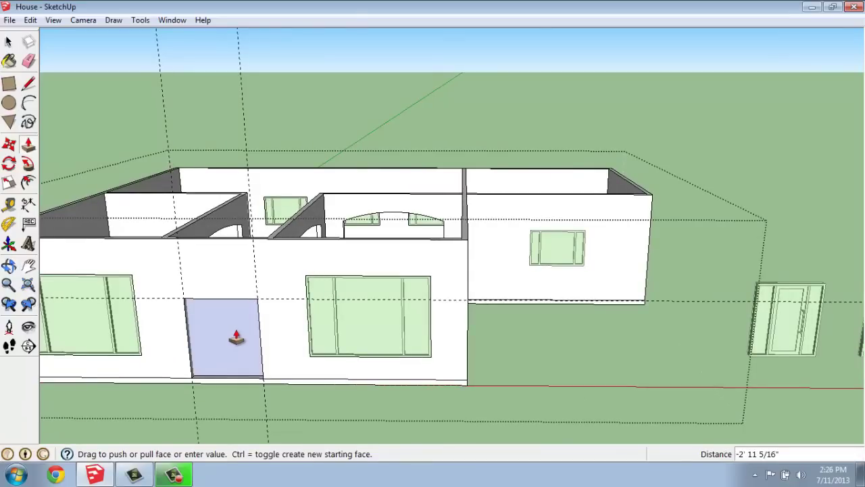
{"action": "left_click", "coordinate": [185, 353]}
{"action": "middle_click_drag", "start_coordinate": [185, 353], "coordinate": [255, 310]}
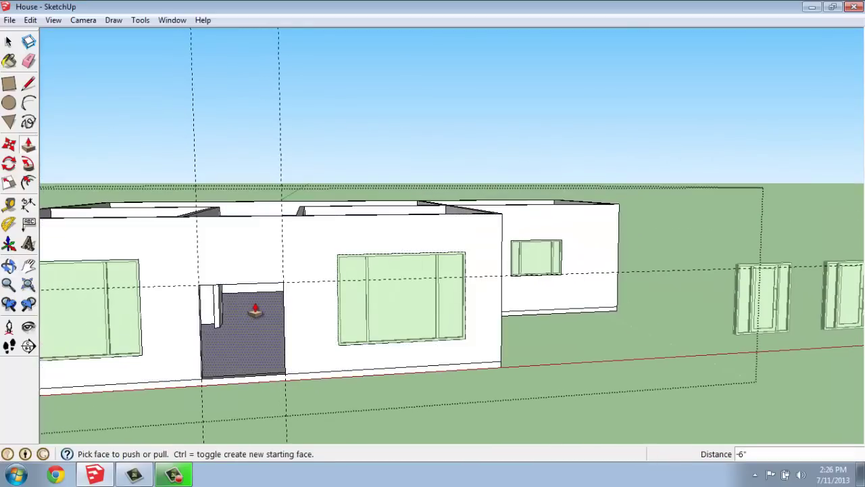
Erase the two vertical guides and the horizontal guide around the door opening, and close the house group.
{"action": "key", "text": "e"}
{"action": "left_click", "coordinate": [190, 131]}
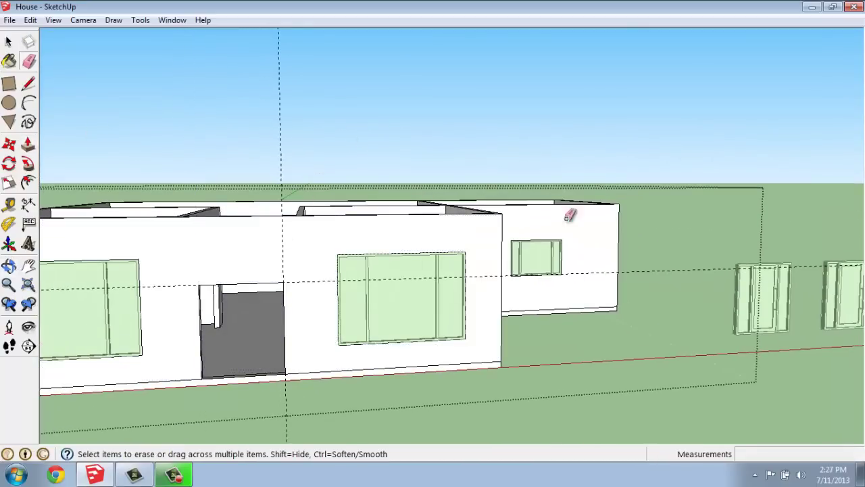
{"action": "left_click", "coordinate": [636, 270]}
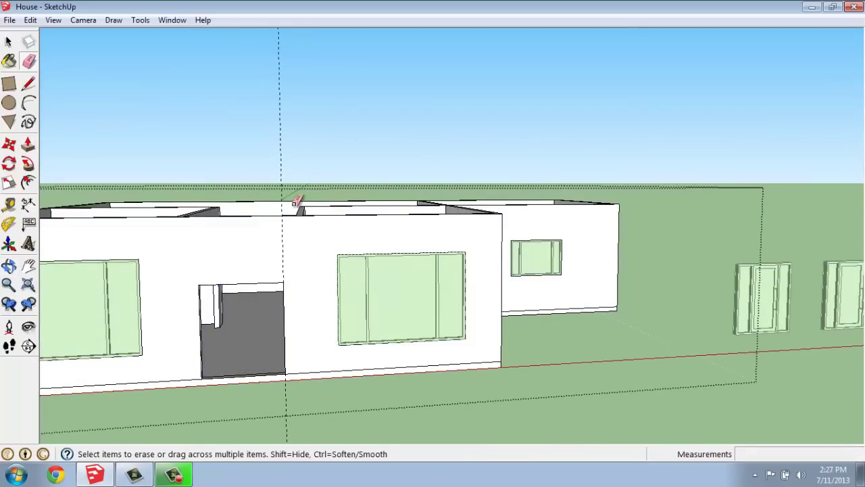
{"action": "left_click", "coordinate": [280, 146]}
{"action": "scroll", "coordinate": [257, 213], "scroll_direction": "down", "scroll_amount": 2}
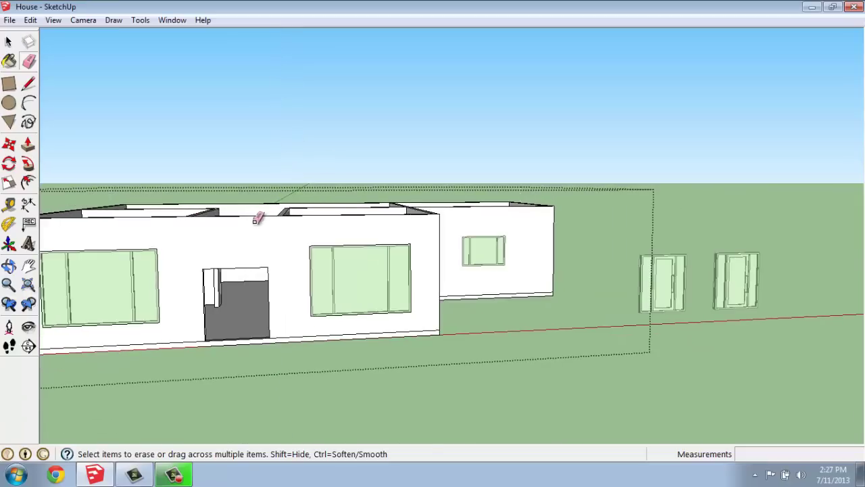
{"action": "left_click", "coordinate": [9, 42]}
{"action": "left_click", "coordinate": [630, 408]}
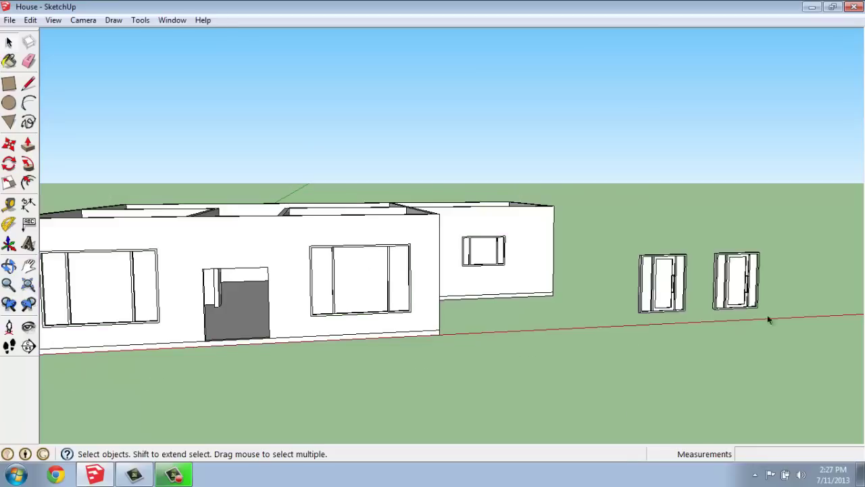
Select the whole door farthest from the house and make it a group.
{"action": "scroll", "coordinate": [821, 258], "scroll_direction": "up", "scroll_amount": 4}
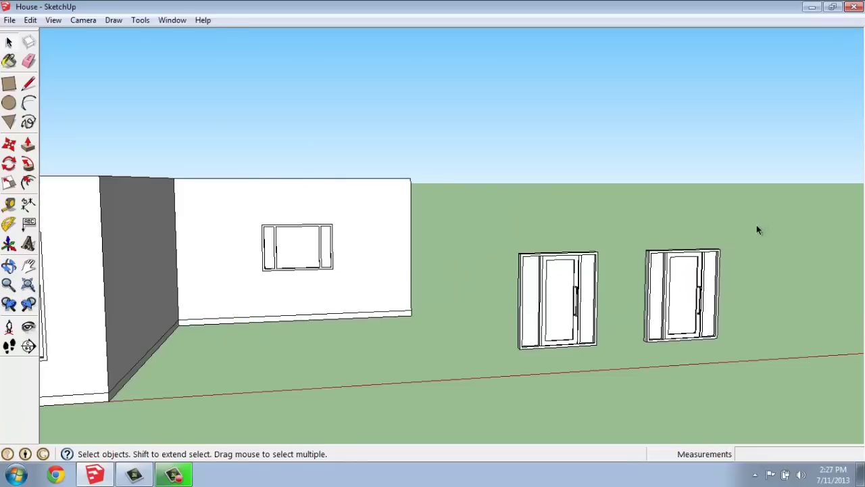
{"action": "left_click_drag", "start_coordinate": [757, 225], "coordinate": [633, 368]}
{"action": "right_click", "coordinate": [672, 327]}
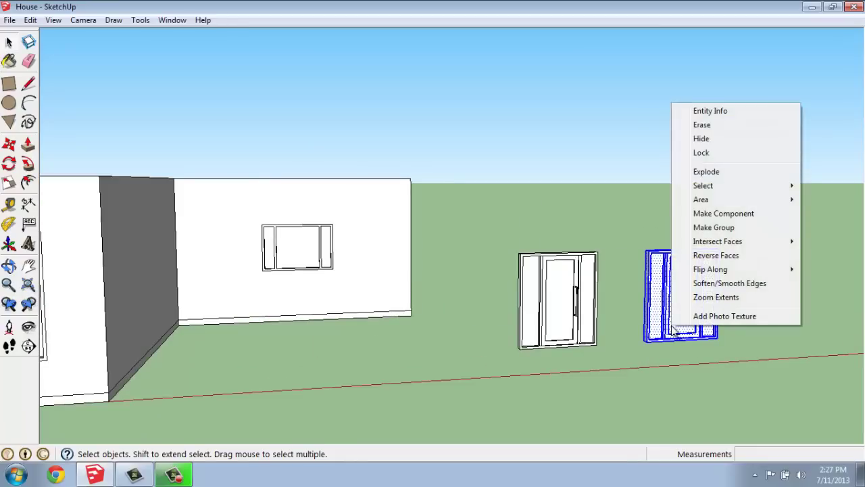
{"action": "left_click", "coordinate": [718, 227]}
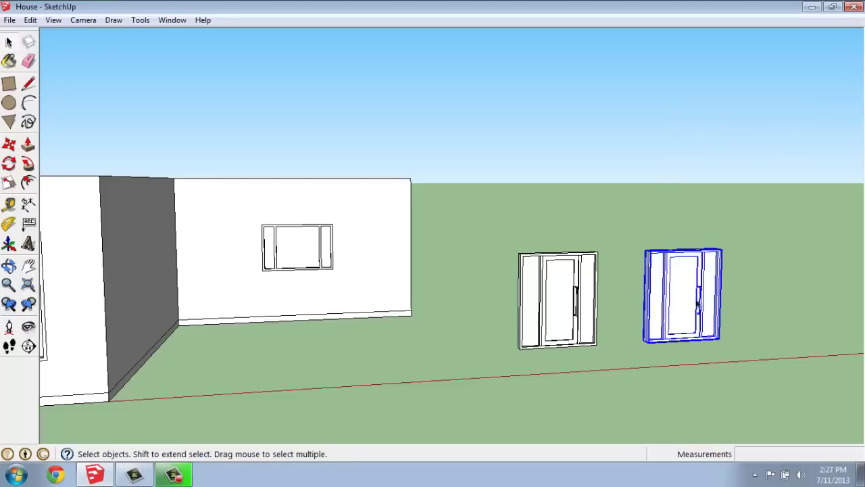
Move the door group by its frame's lower-left front corner to the lower-left corner of the front wall's opening.
{"action": "scroll", "coordinate": [665, 336], "scroll_direction": "up", "scroll_amount": 8}
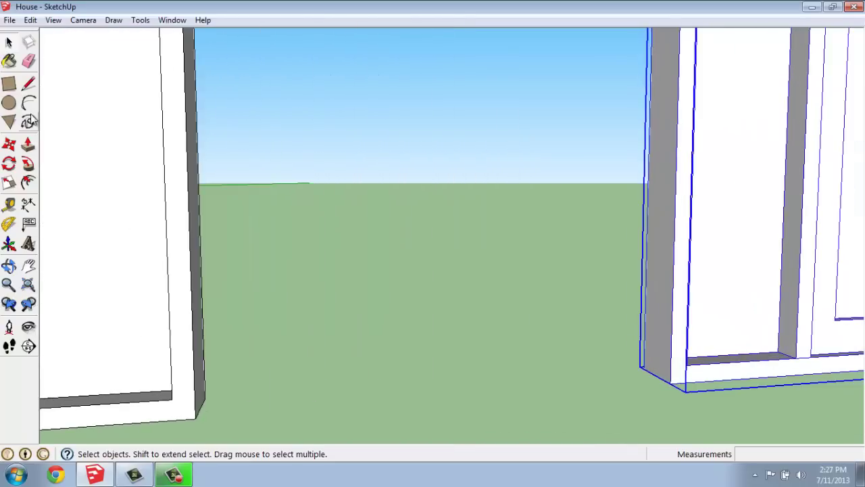
{"action": "left_click", "coordinate": [9, 144]}
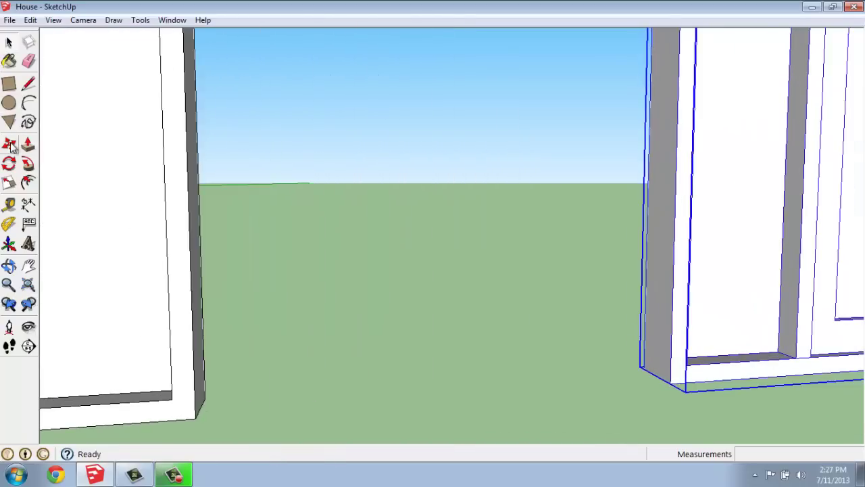
{"action": "left_click", "coordinate": [672, 383]}
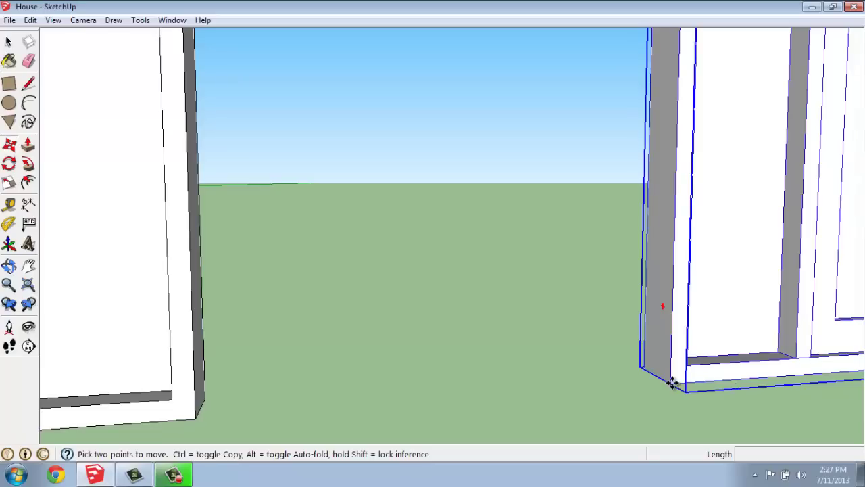
{"action": "scroll", "coordinate": [673, 383], "scroll_direction": "down", "scroll_amount": 6}
{"action": "scroll", "coordinate": [672, 383], "scroll_direction": "down", "scroll_amount": 8}
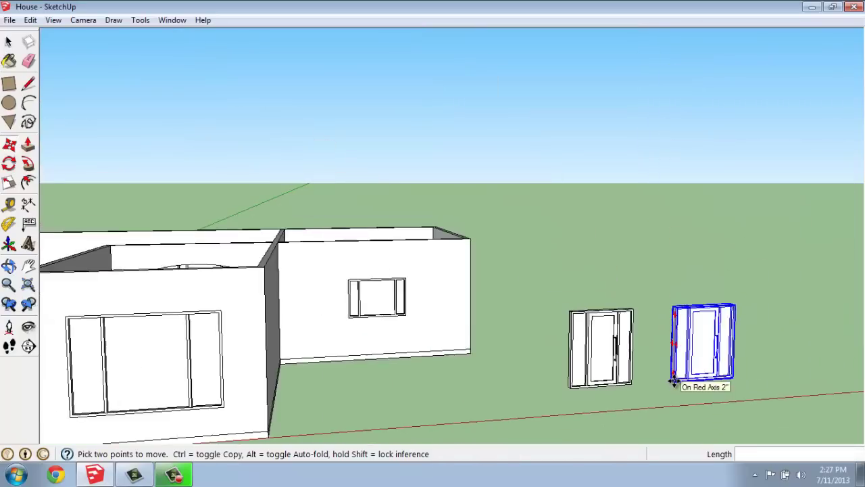
{"action": "scroll", "coordinate": [307, 427], "scroll_direction": "up", "scroll_amount": 10}
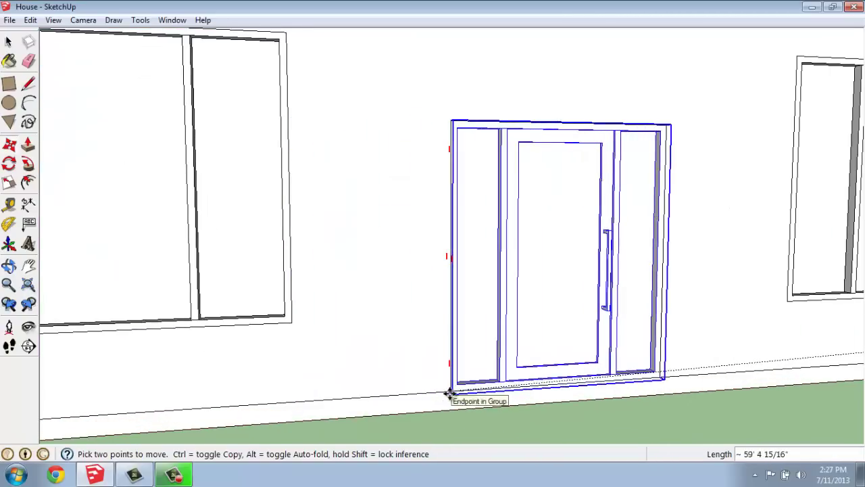
{"action": "left_click", "coordinate": [455, 391]}
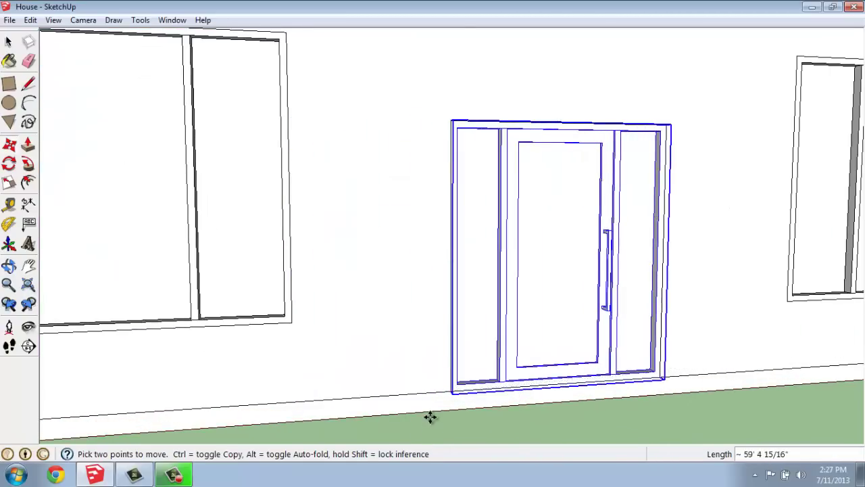
{"action": "scroll", "coordinate": [465, 357], "scroll_direction": "up", "scroll_amount": 5}
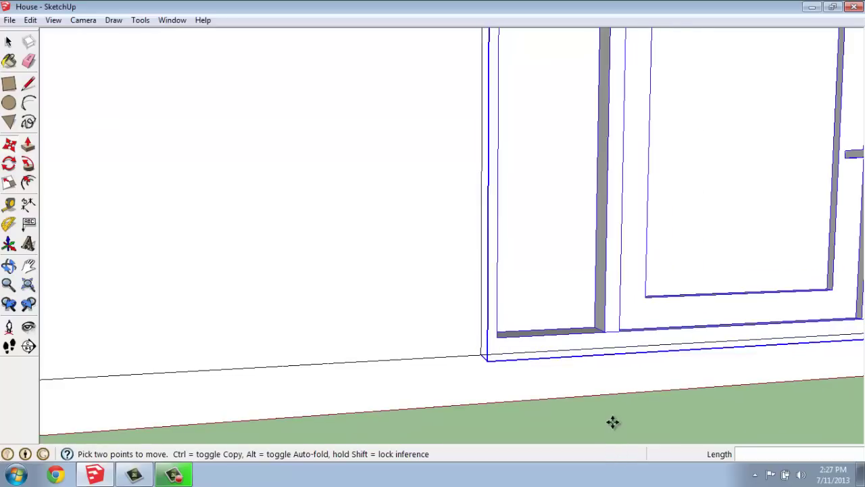
{"action": "key", "text": "space"}
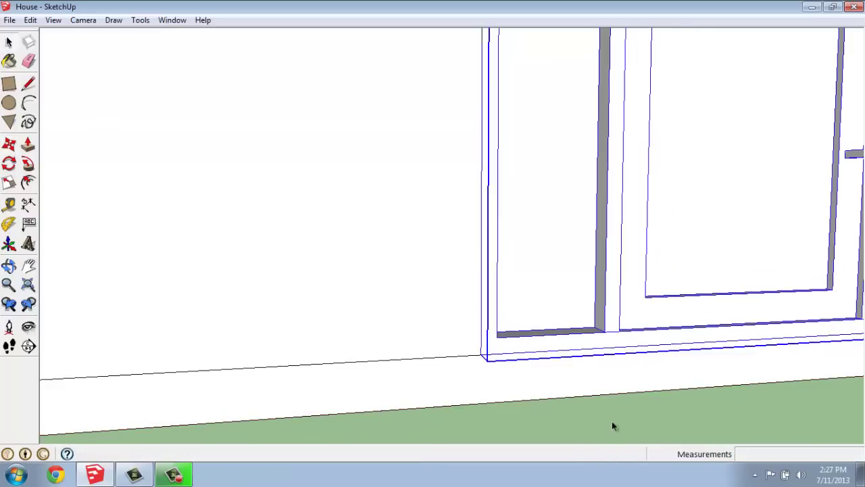
{"action": "scroll", "coordinate": [448, 347], "scroll_direction": "down", "scroll_amount": 5}
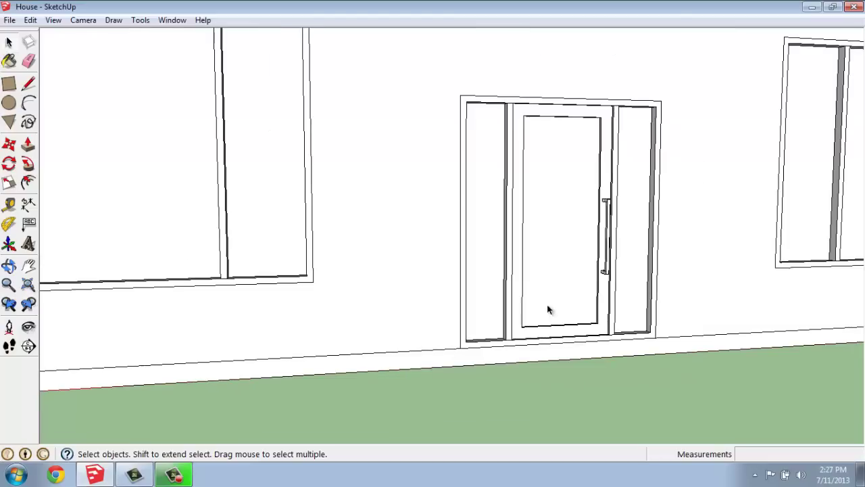
Examine the fitted front door from outside and from inside the house, checking its placement and the handle on each side.
{"action": "key", "text": "o"}
{"action": "key", "text": "space"}
{"action": "scroll", "coordinate": [593, 255], "scroll_direction": "down", "scroll_amount": 6}
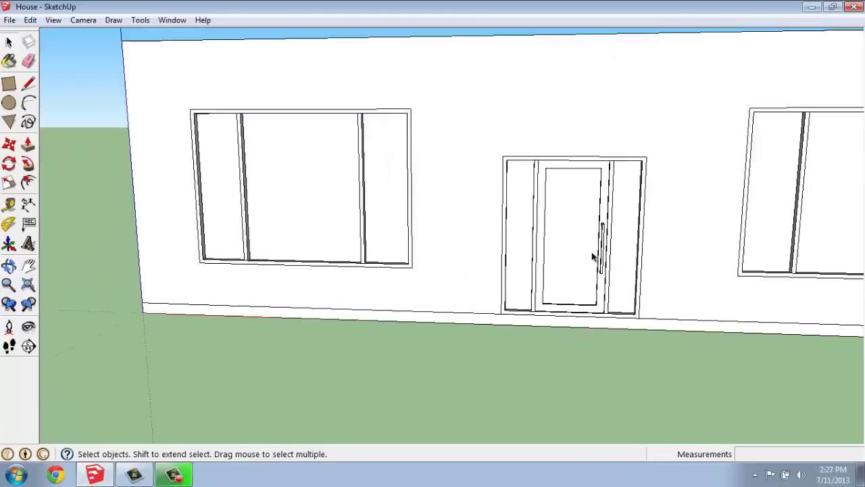
{"action": "key", "text": "o"}
{"action": "left_click_drag", "start_coordinate": [760, 243], "coordinate": [271, 271]}
{"action": "key", "text": "space"}
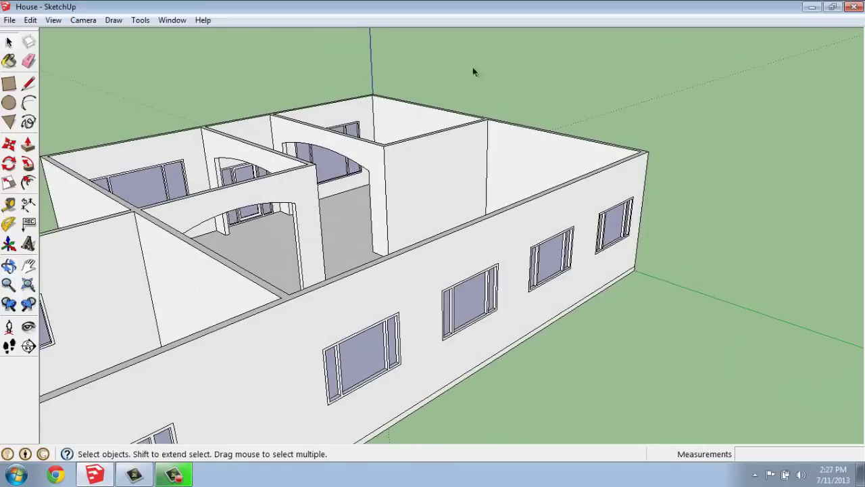
{"action": "key", "text": "o"}
{"action": "left_click_drag", "start_coordinate": [455, 120], "coordinate": [282, 168]}
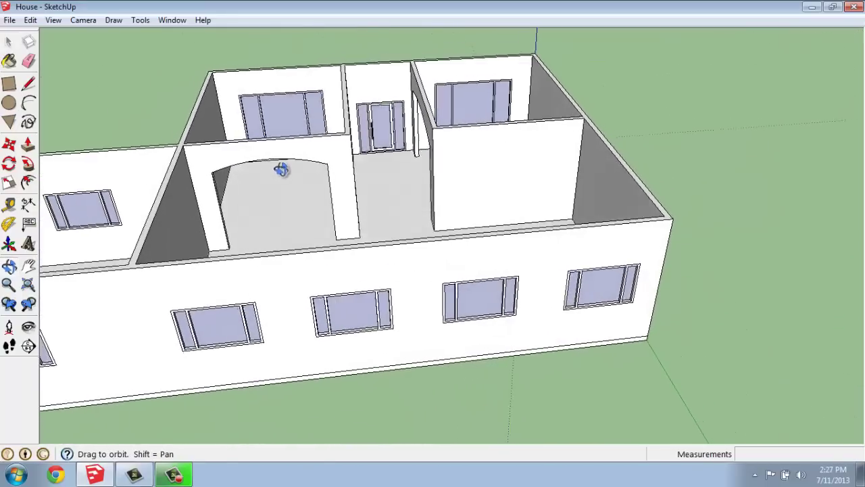
{"action": "key", "text": "space"}
{"action": "scroll", "coordinate": [394, 106], "scroll_direction": "up", "scroll_amount": 6}
{"action": "key", "text": "o"}
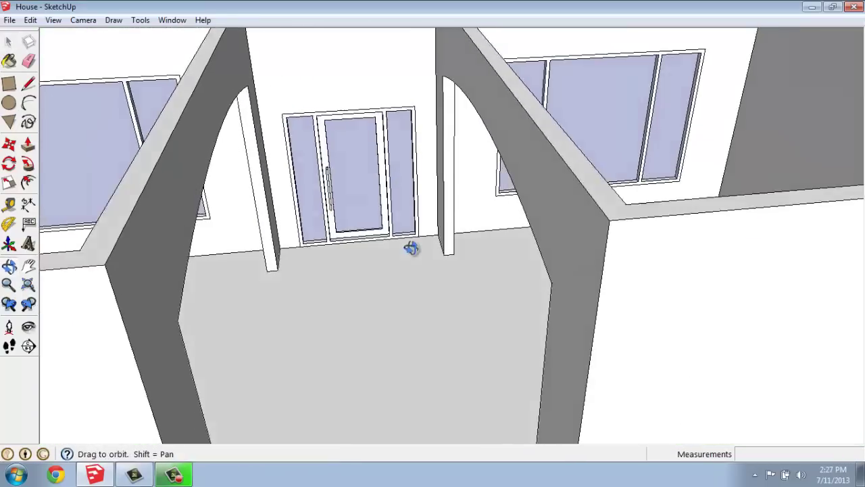